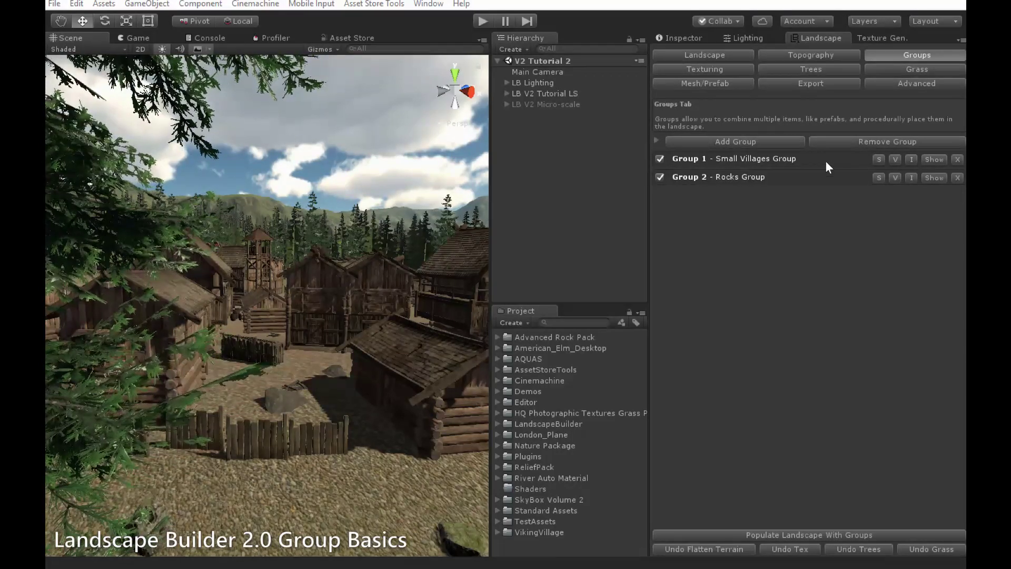
# - Expand the Rocks Group and show Member 1's General tab with prefab_SM_Big_Rock_01_Grass at 2000 per sq km
pyautogui.click(933, 177)
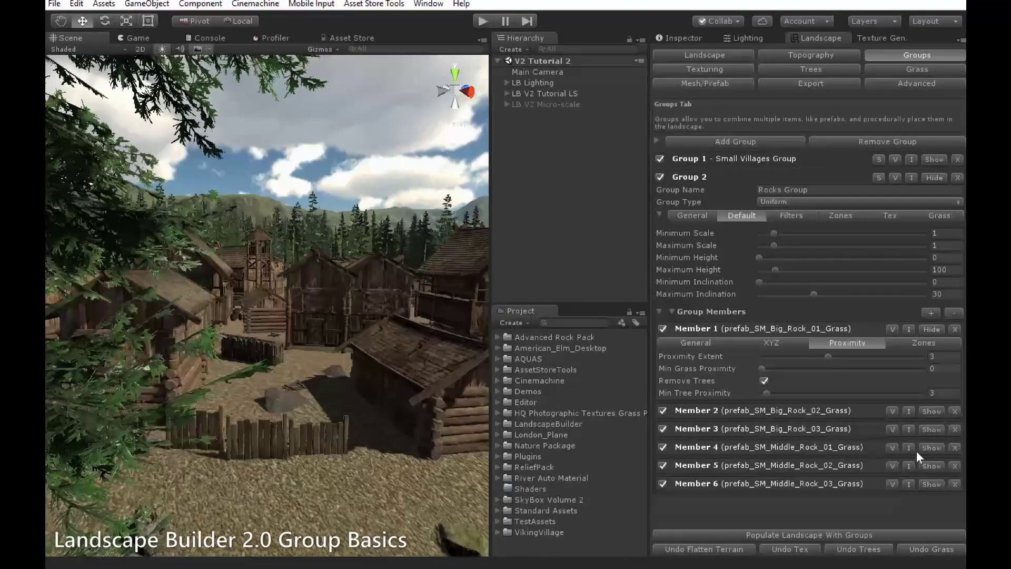
pyautogui.click(929, 328)
pyautogui.click(929, 329)
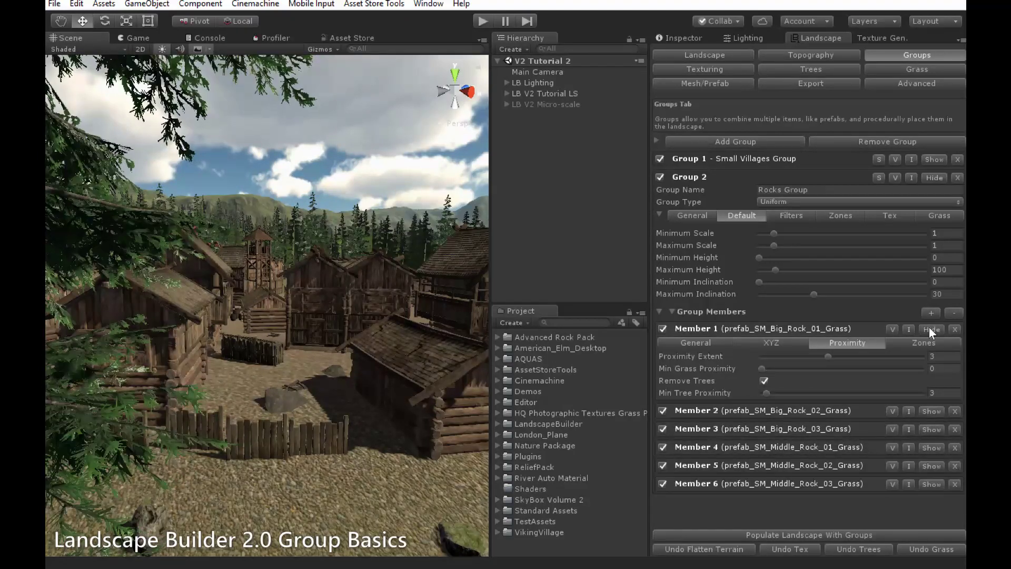
pyautogui.click(710, 343)
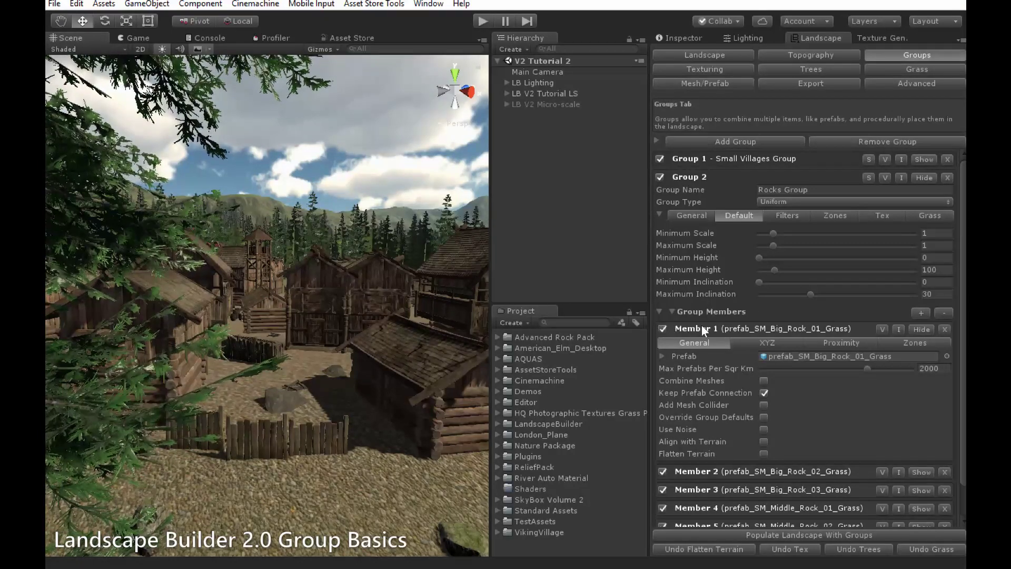
pyautogui.click(821, 192)
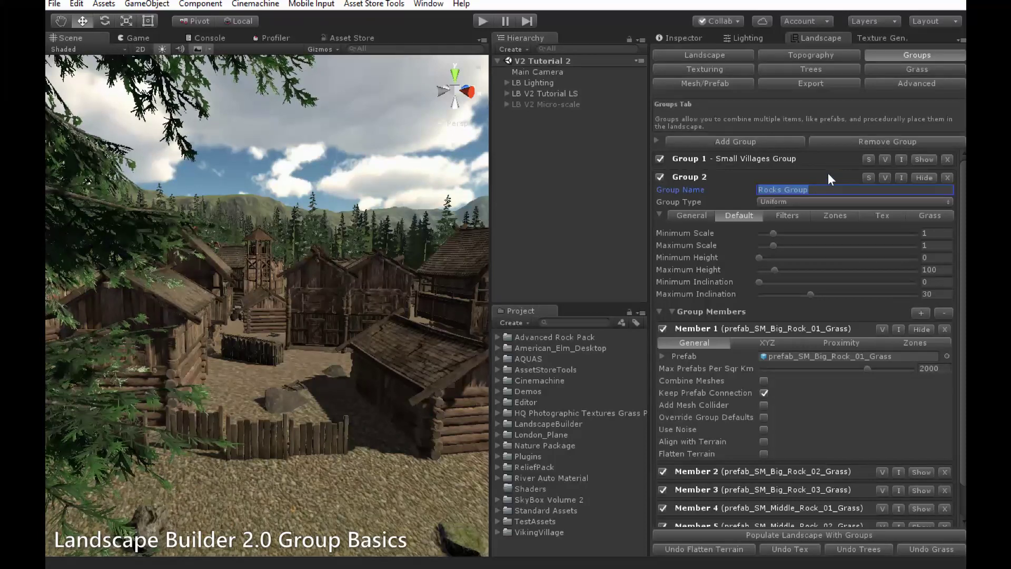
pyautogui.click(816, 200)
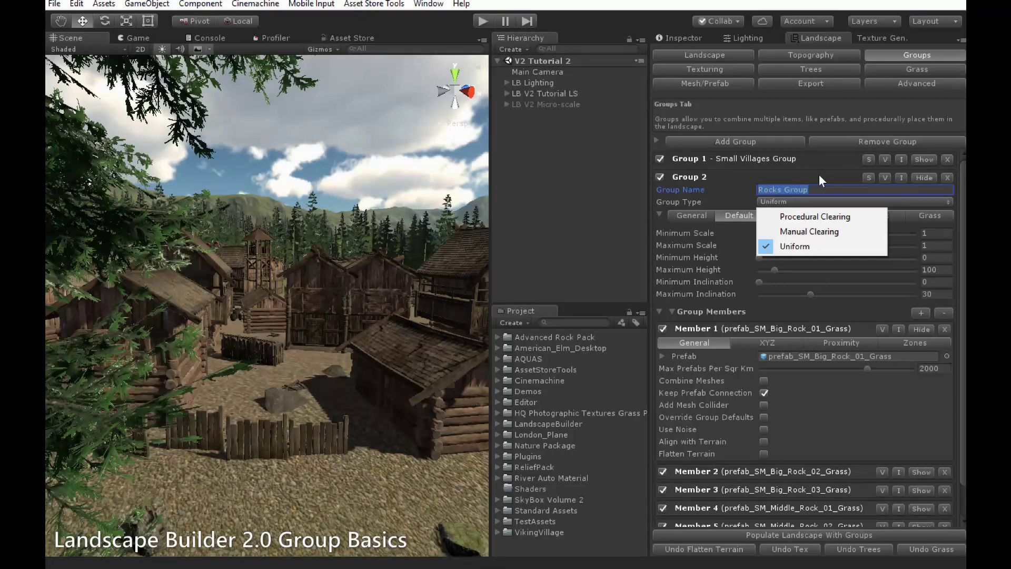
pyautogui.click(817, 246)
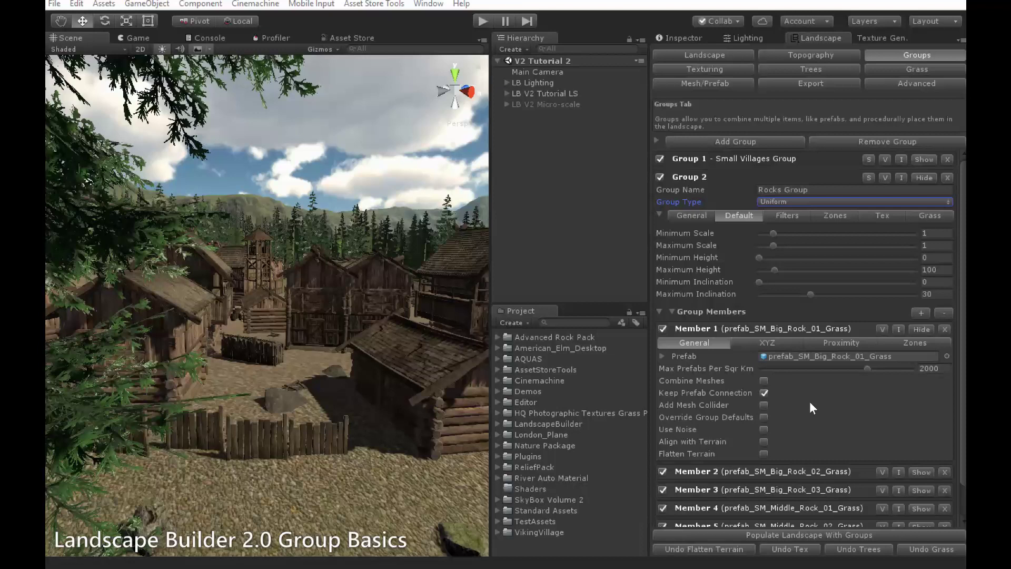
pyautogui.click(705, 216)
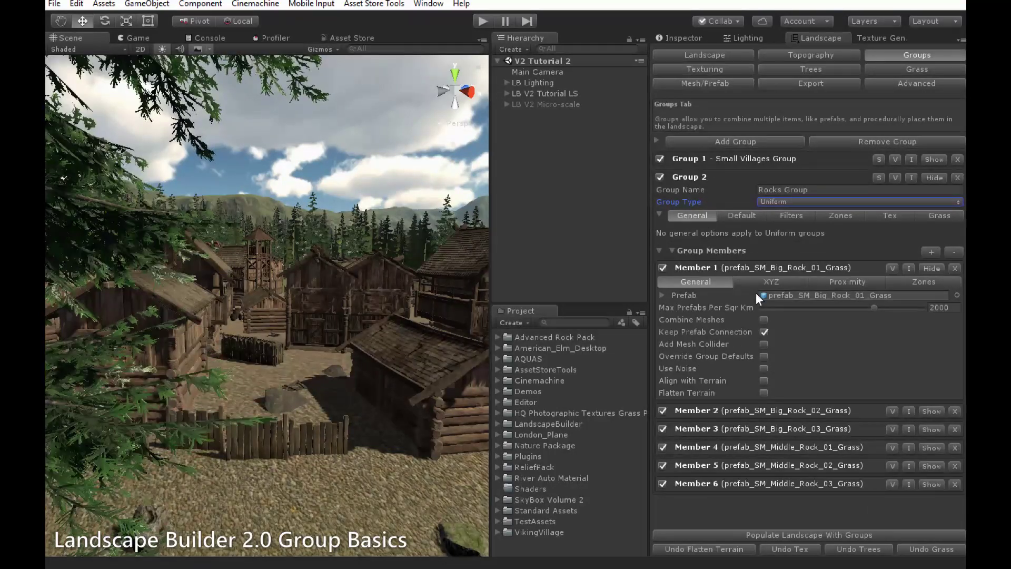
pyautogui.click(739, 215)
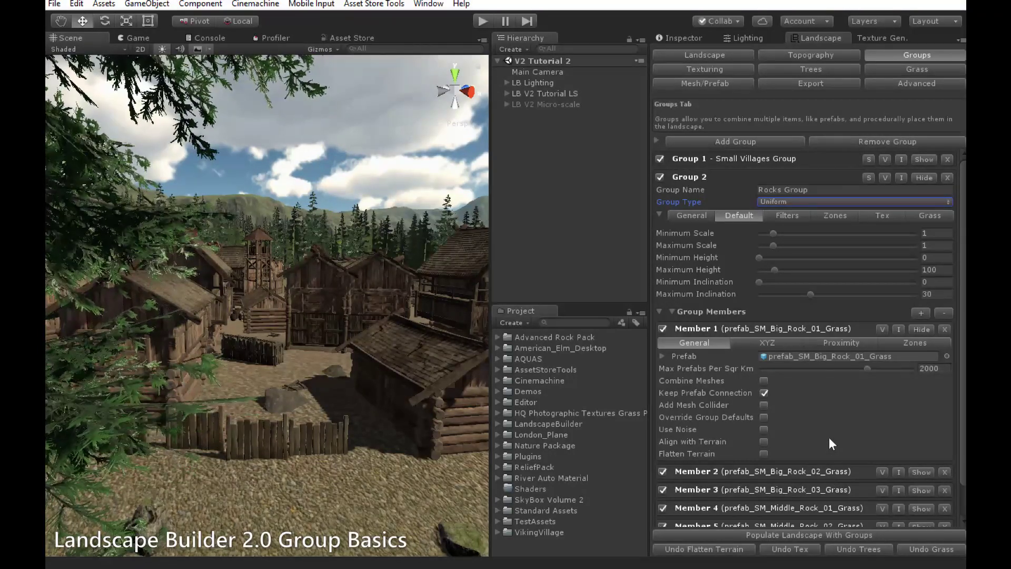
pyautogui.moveTo(715, 235)
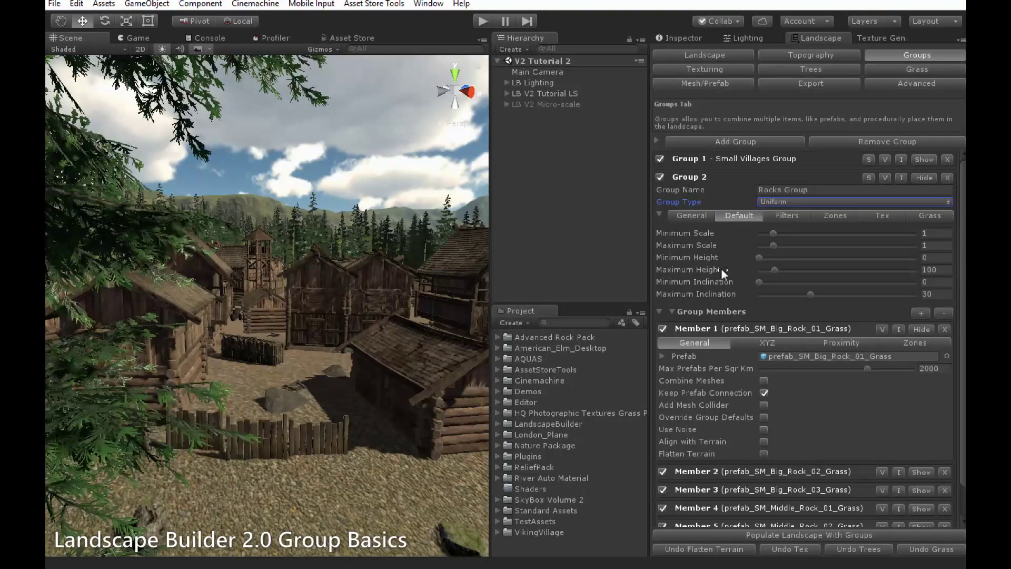
pyautogui.moveTo(722, 265)
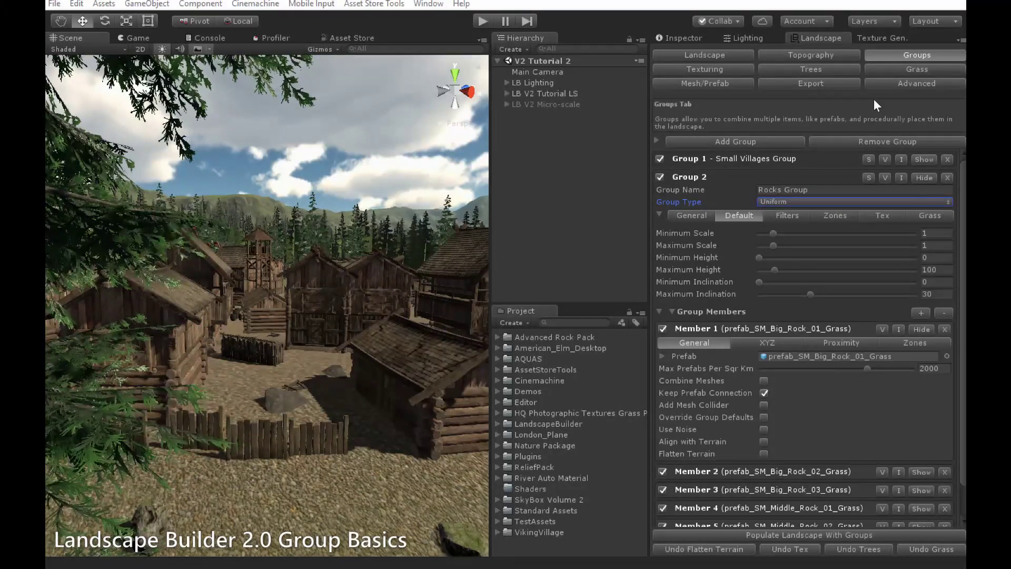
# - Collapse and re-expand Member 1, then ping its rock prefab in the Rocks/Prefabs/Grass folder
pyautogui.scroll(-3, 936, 287)
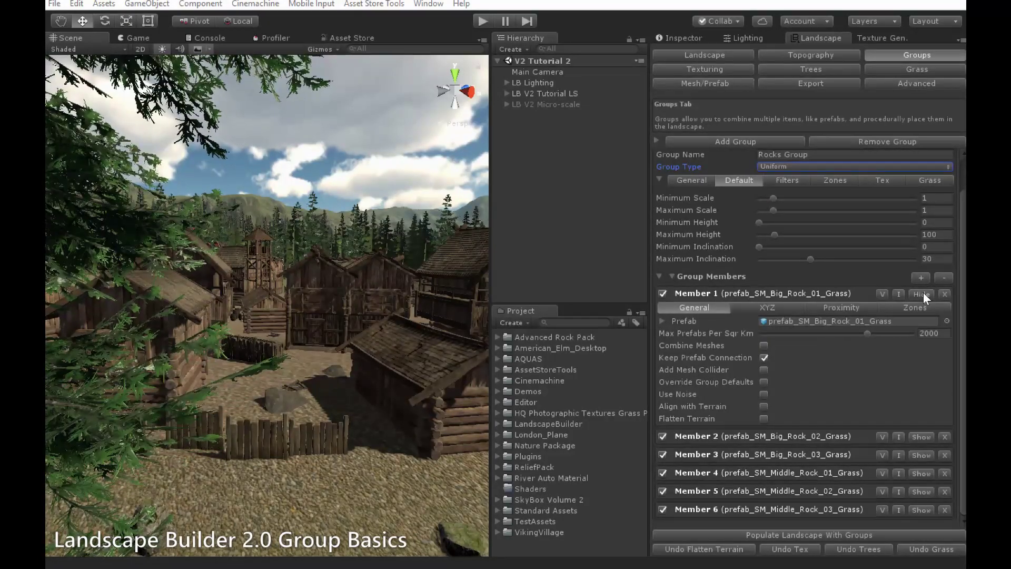
pyautogui.click(922, 293)
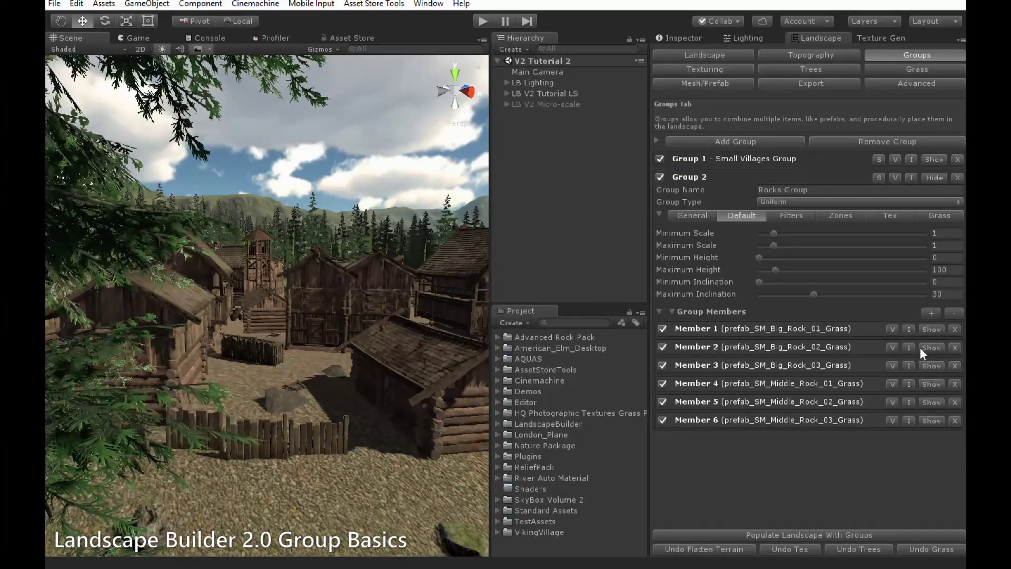
pyautogui.click(925, 328)
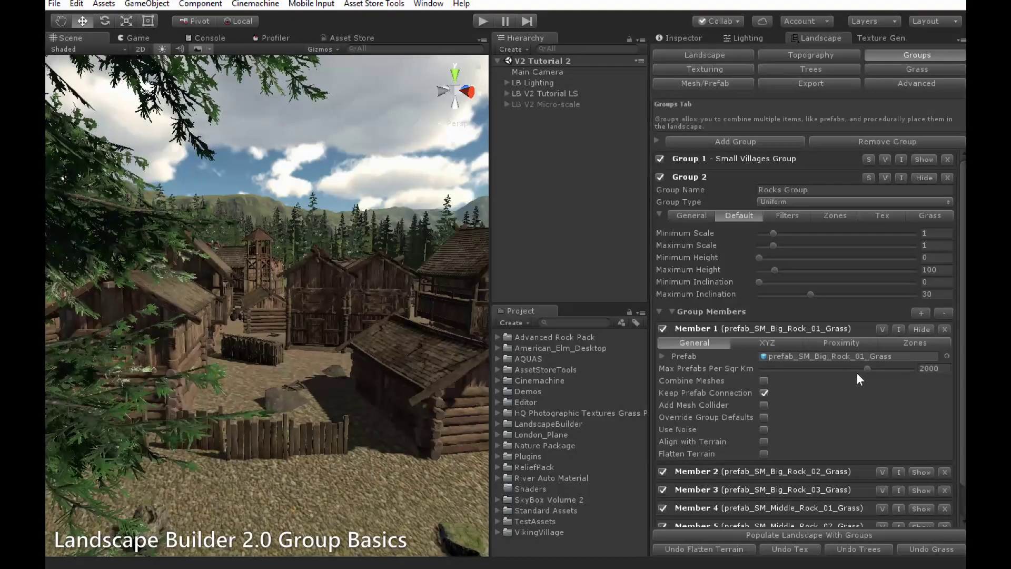
pyautogui.click(852, 357)
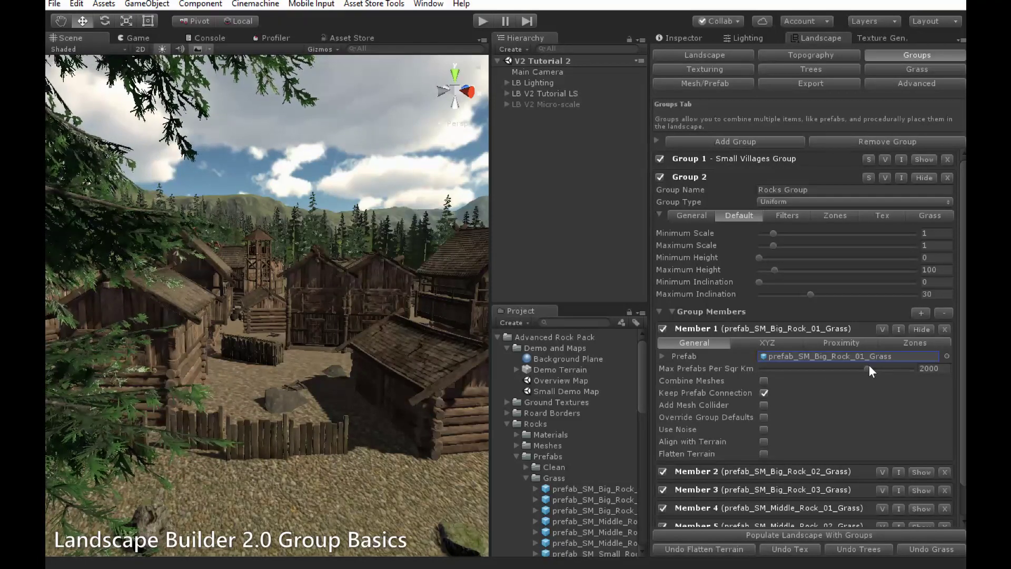
# - Return Member 1's Max Prefabs Per Sqr Km to 2000 after trying a higher density
pyautogui.moveTo(869, 368); pyautogui.dragTo(823, 368)
pyautogui.click(926, 367)
pyautogui.write('2000')
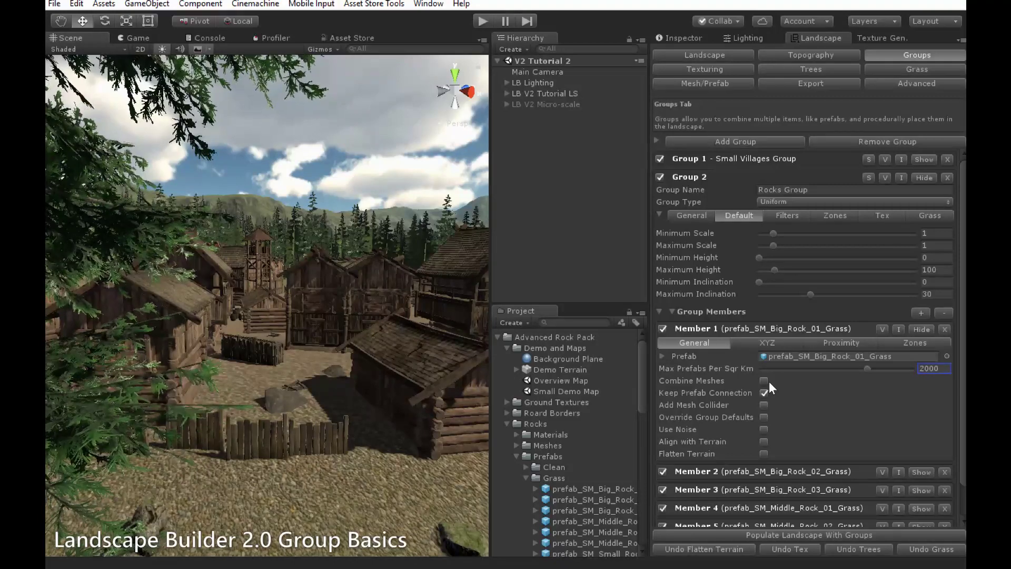
# - Leave Combine Meshes off and switch Keep Prefab Connection off
pyautogui.click(762, 380)
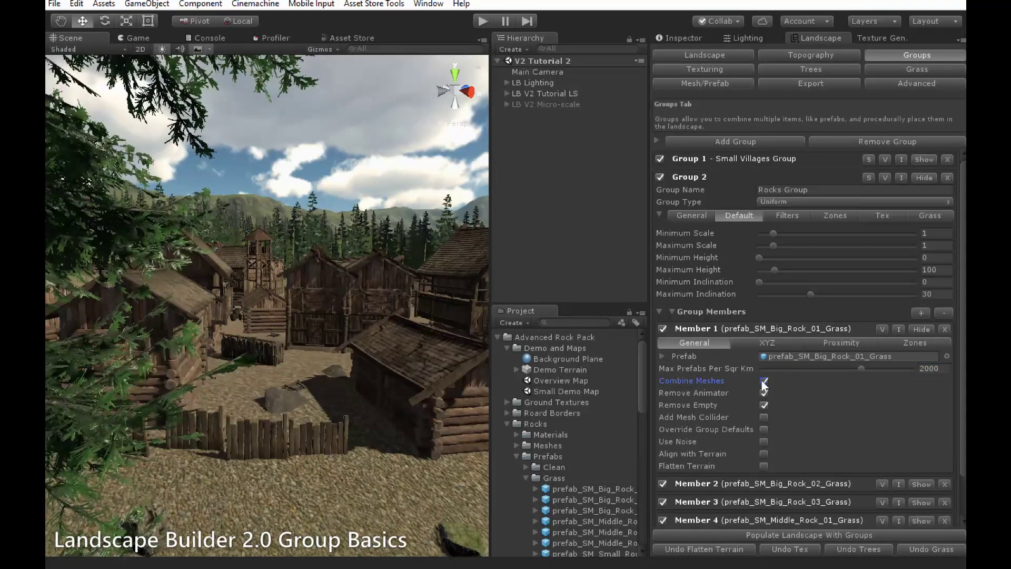
pyautogui.click(763, 381)
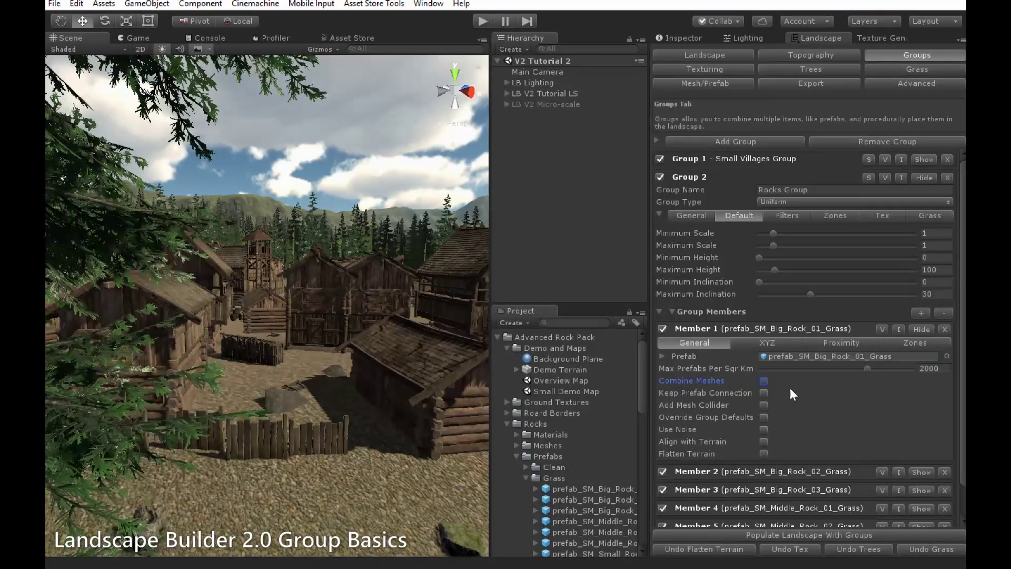
pyautogui.click(762, 393)
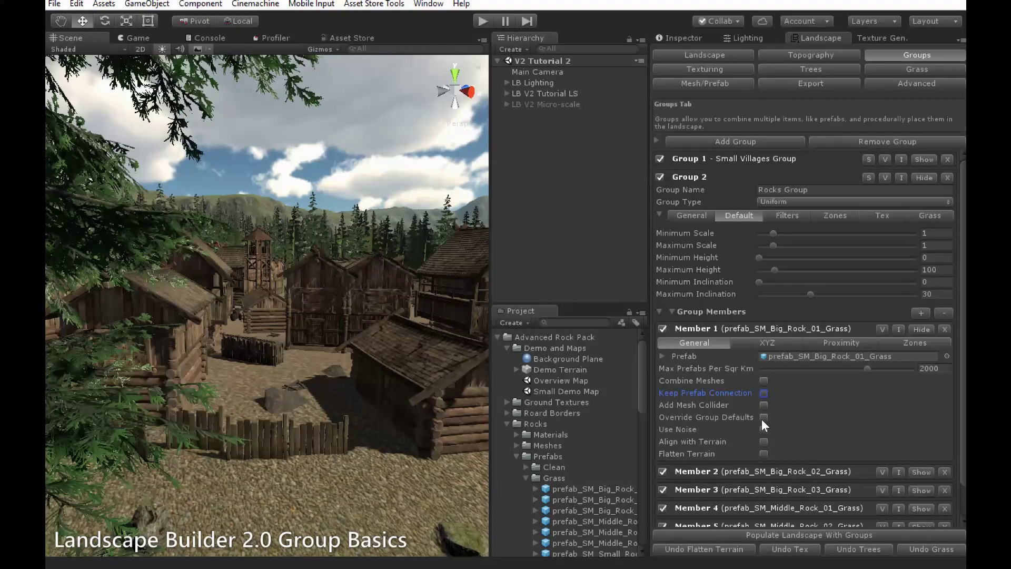
# - Try Override Group Defaults on Member 1, then turn it back off and toggle Use Noise
pyautogui.click(762, 419)
pyautogui.scroll(-3, 843, 418)
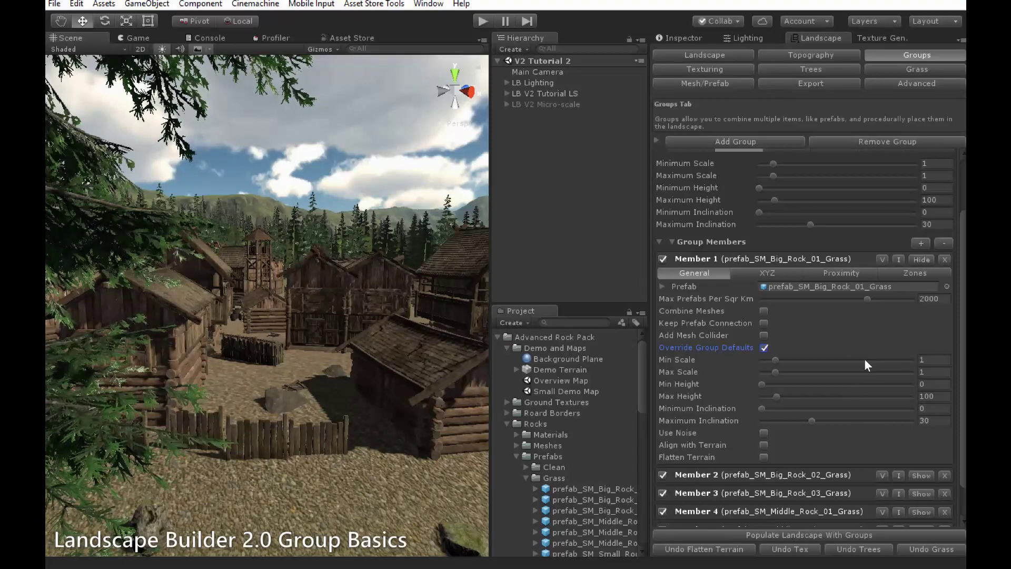
pyautogui.scroll(4, 842, 395)
pyautogui.scroll(-3, 837, 403)
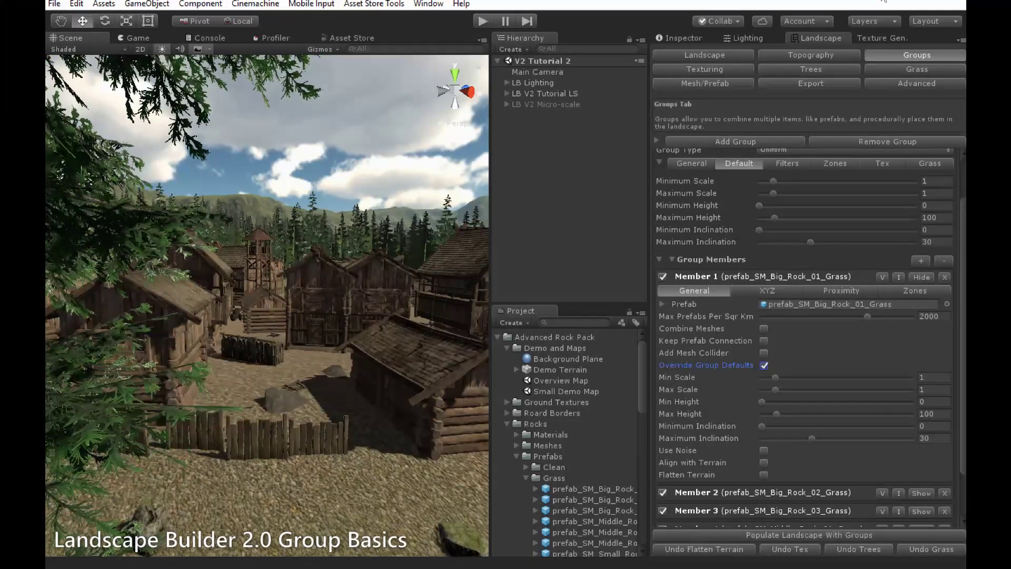
pyautogui.click(765, 365)
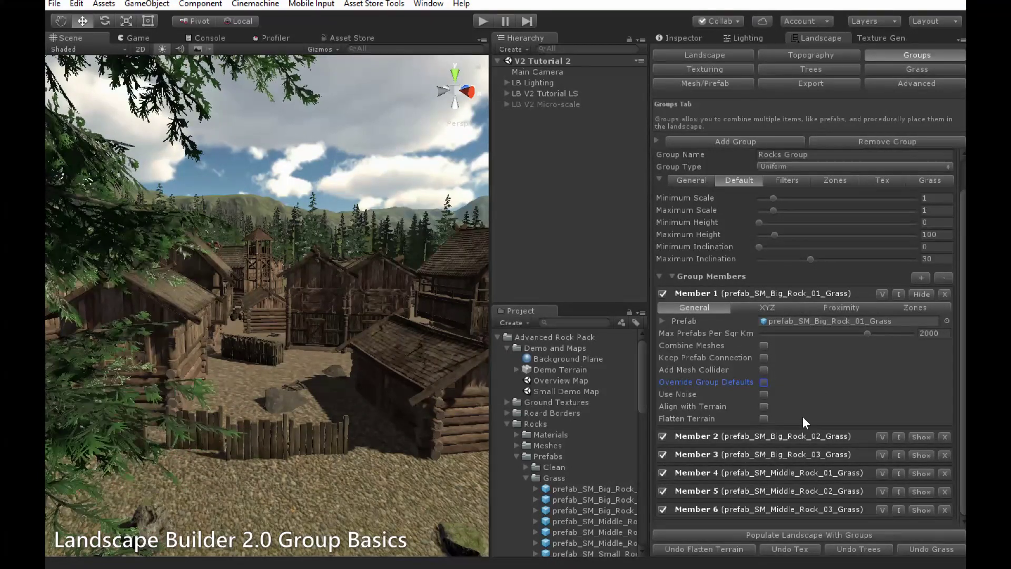
pyautogui.click(763, 393)
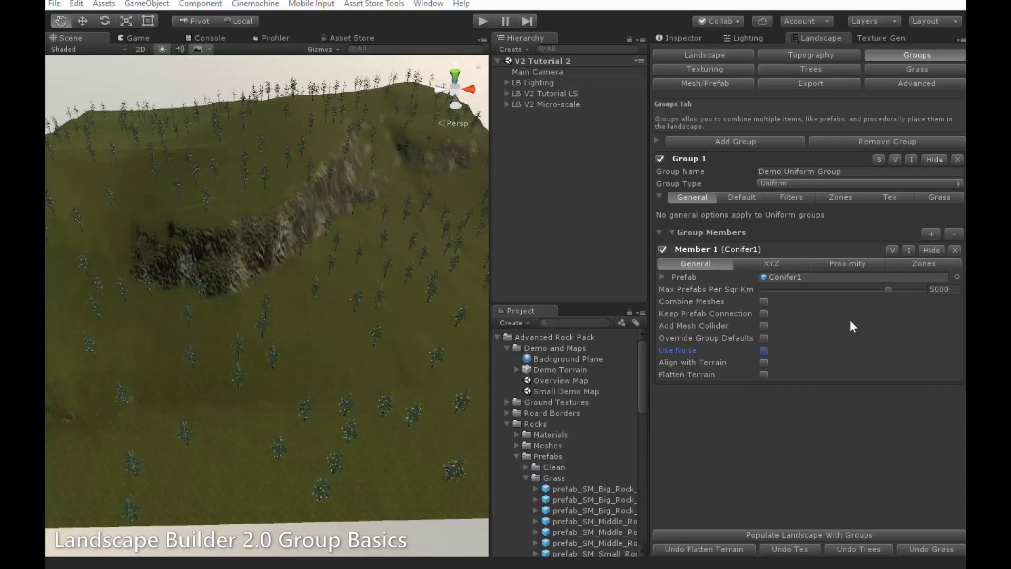
# - Enable noise for the conifers and repopulate the hillside with Placement Cutoff 0.325
pyautogui.click(764, 351)
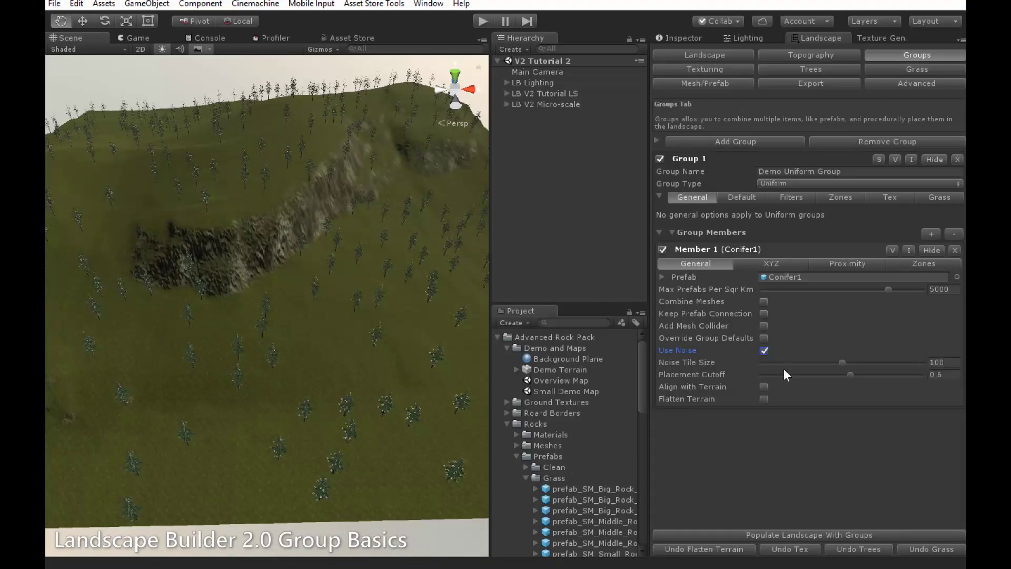
pyautogui.click(860, 532)
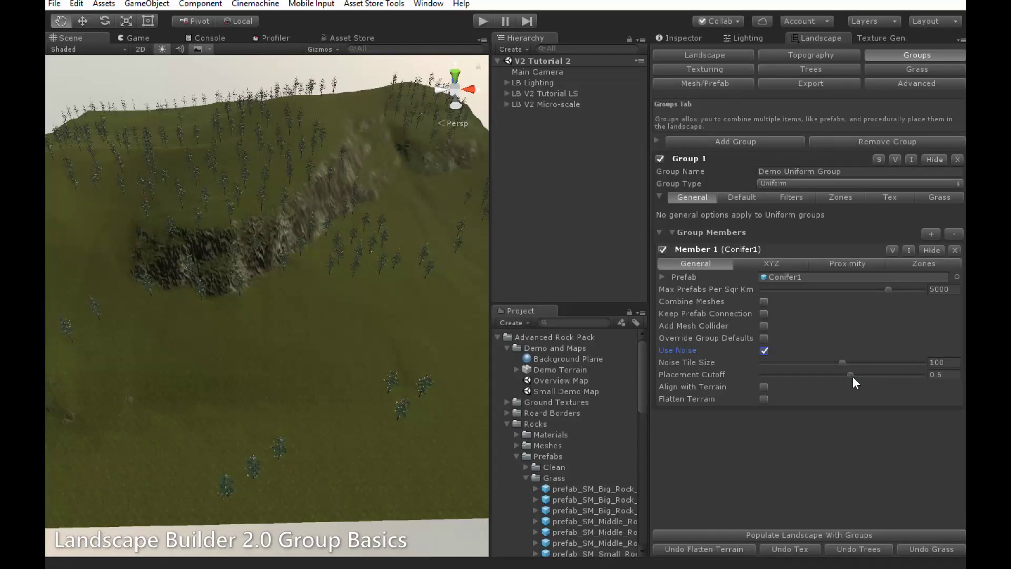
pyautogui.moveTo(852, 377); pyautogui.dragTo(879, 378)
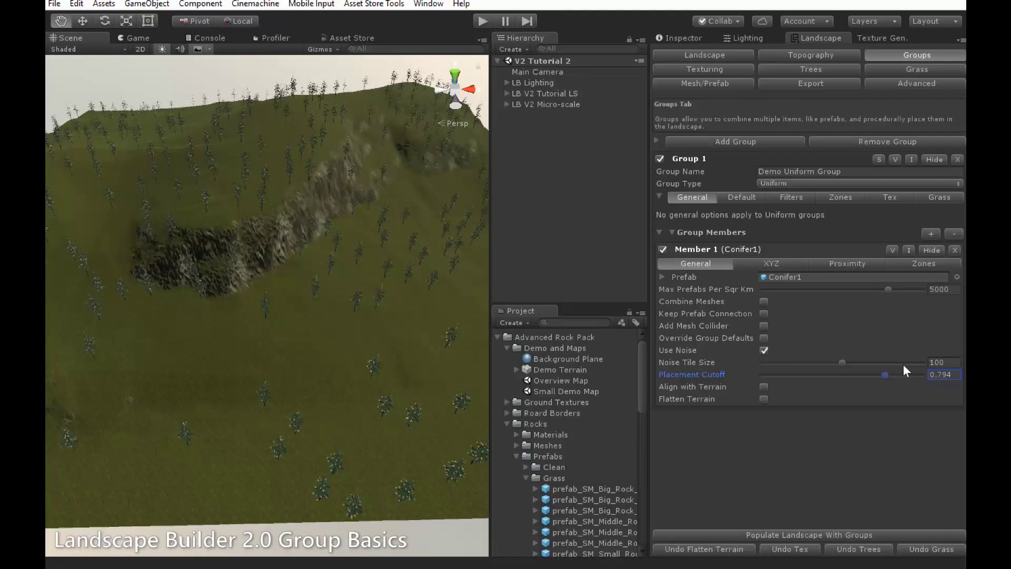
pyautogui.moveTo(886, 376); pyautogui.dragTo(803, 386)
pyautogui.click(870, 535)
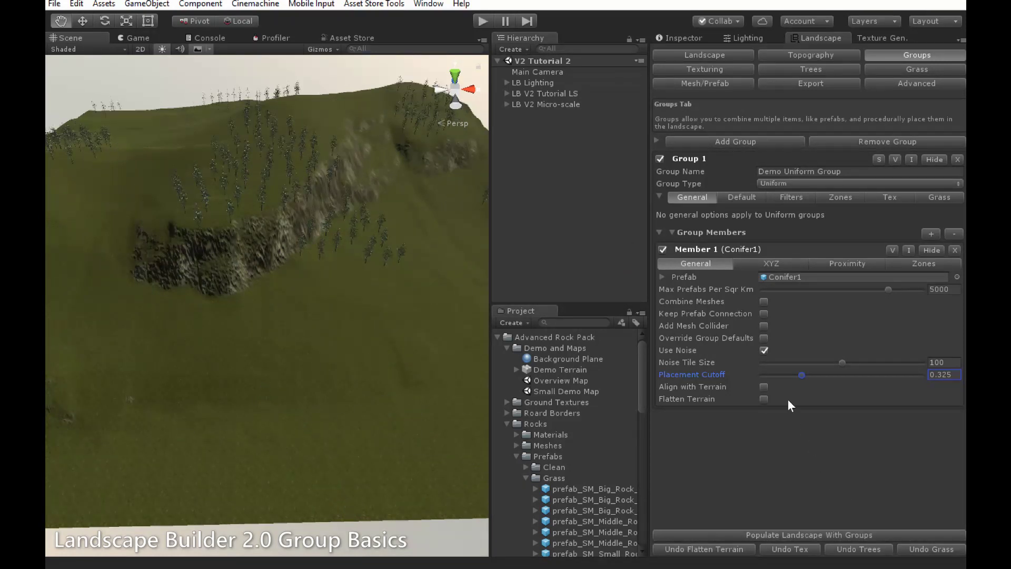
# - Turn off noise, enable Align with Terrain, repopulate, and fly in to inspect the tilted conifers
pyautogui.click(763, 350)
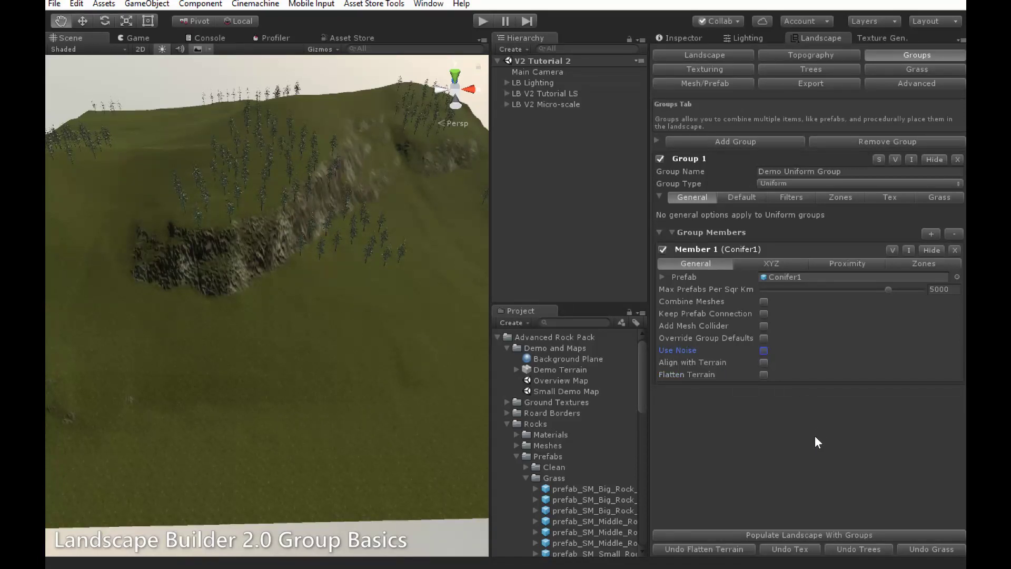
pyautogui.click(819, 533)
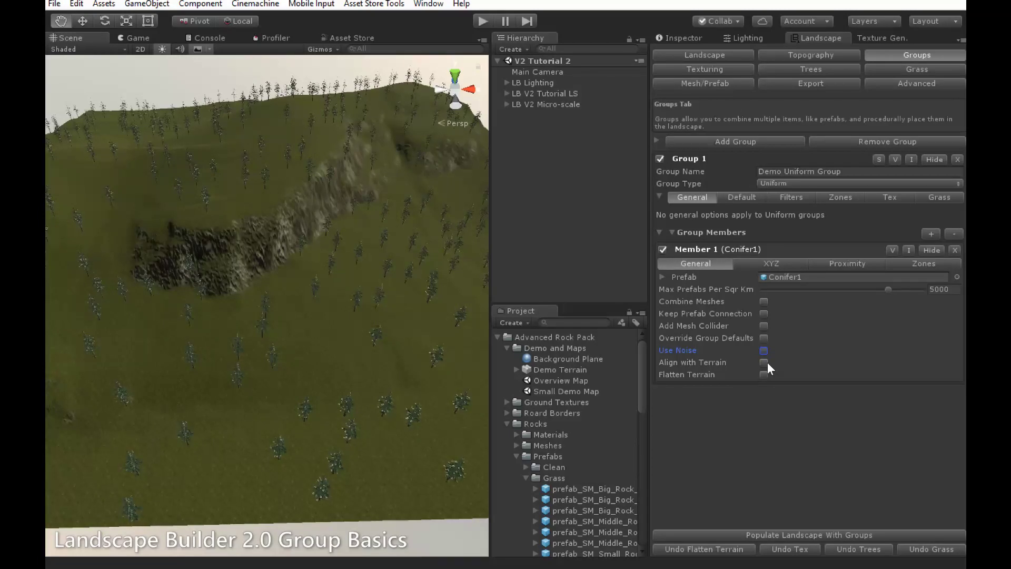
pyautogui.click(764, 362)
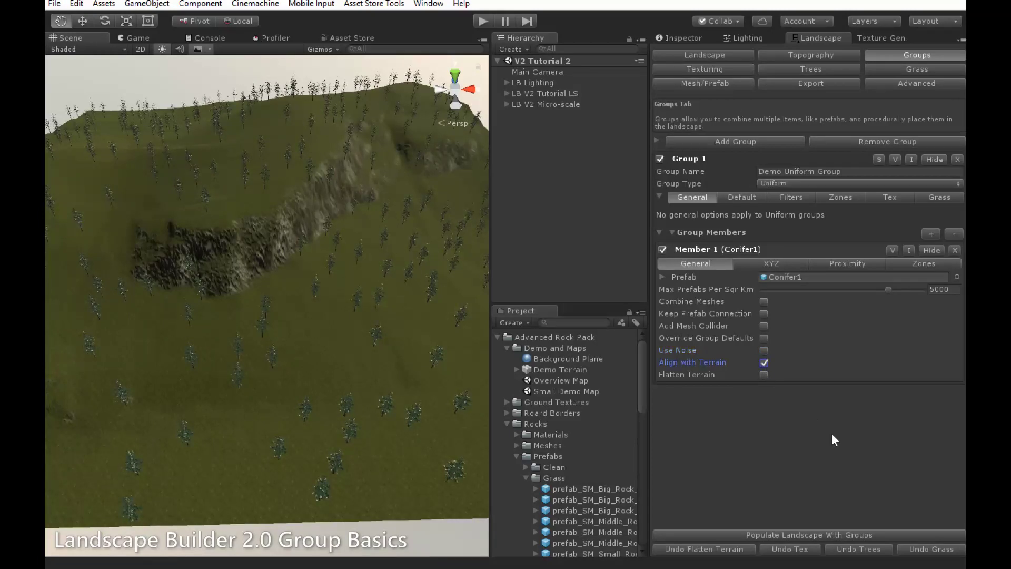
pyautogui.click(833, 535)
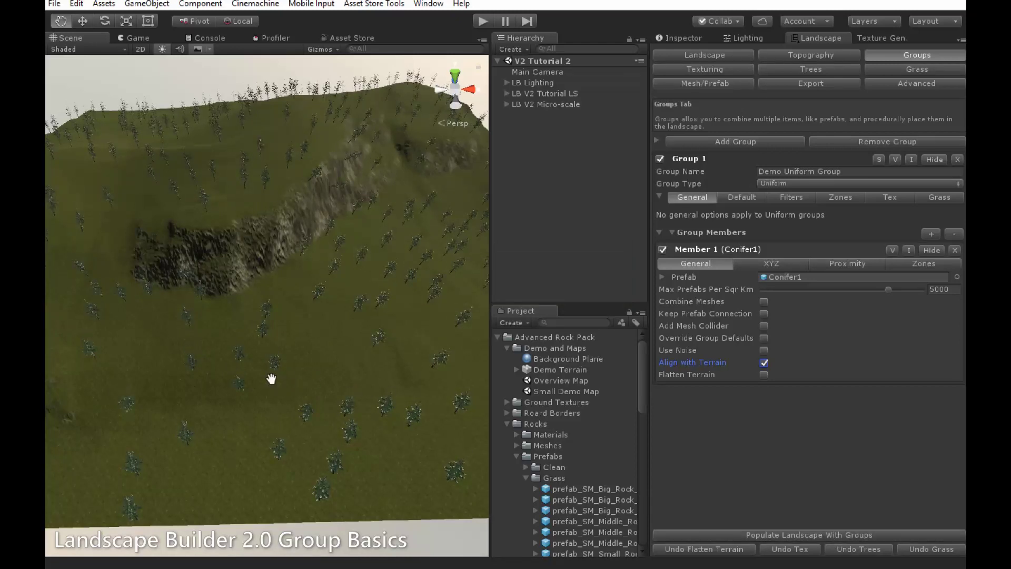
pyautogui.moveTo(271, 374); pyautogui.dragTo(402, 316, button='right')
pyautogui.press('w')
pyautogui.press('s')
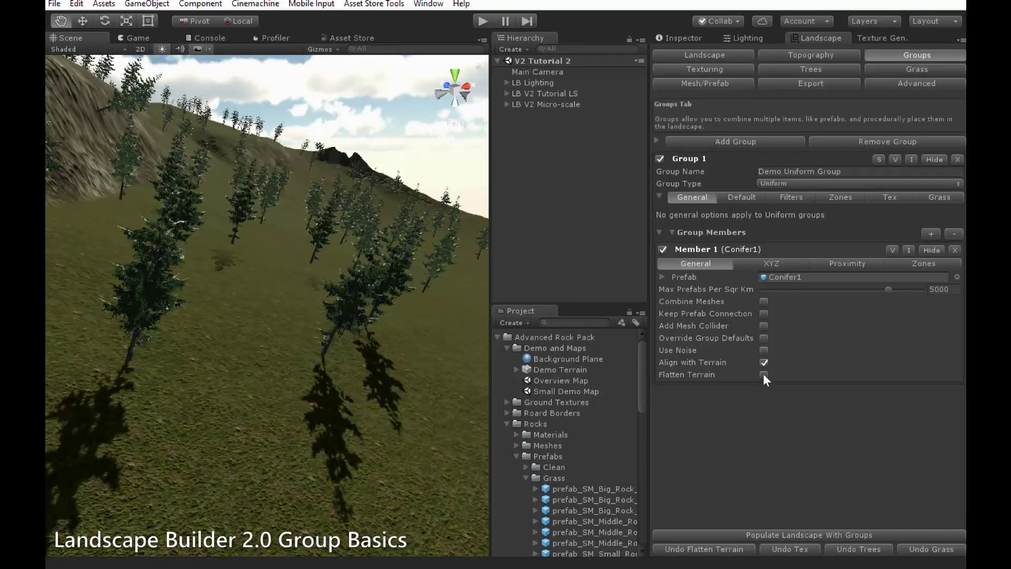
# - Enable Flatten Terrain on the conifer member and inspect the upright trees up close
pyautogui.click(763, 374)
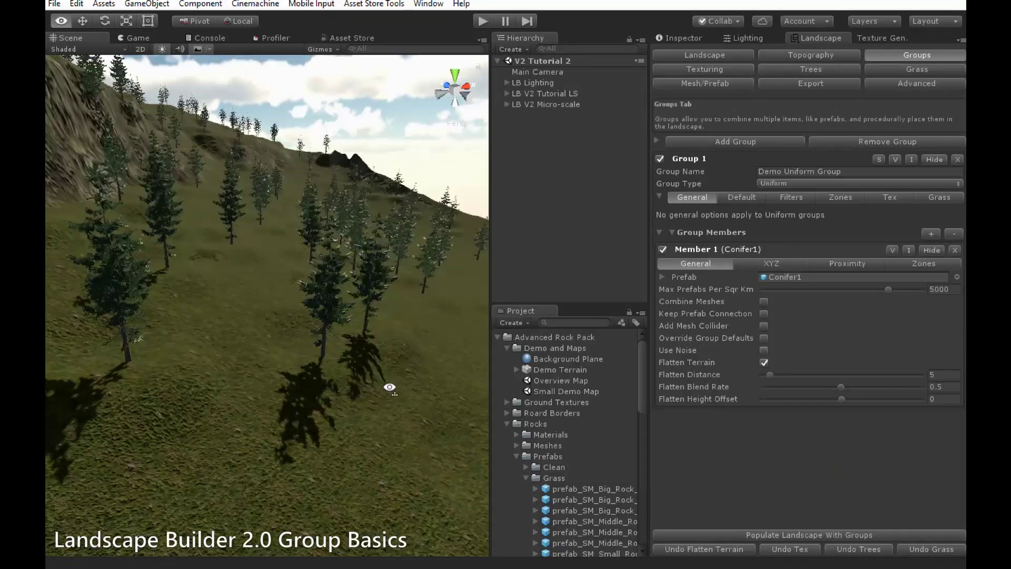
pyautogui.keyDown('alt'); pyautogui.moveTo(390, 388); pyautogui.dragTo(390, 387); pyautogui.keyUp('alt')
pyautogui.moveTo(390, 387); pyautogui.dragTo(228, 300, button='middle')
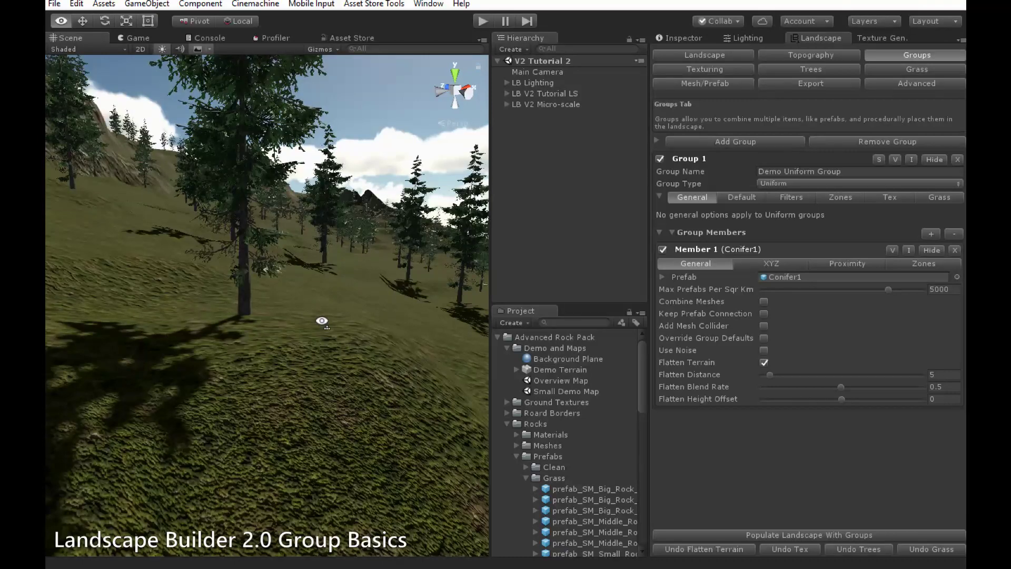
pyautogui.keyDown('alt'); pyautogui.moveTo(323, 318); pyautogui.dragTo(334, 339); pyautogui.keyUp('alt')
pyautogui.scroll(5, 338, 339)
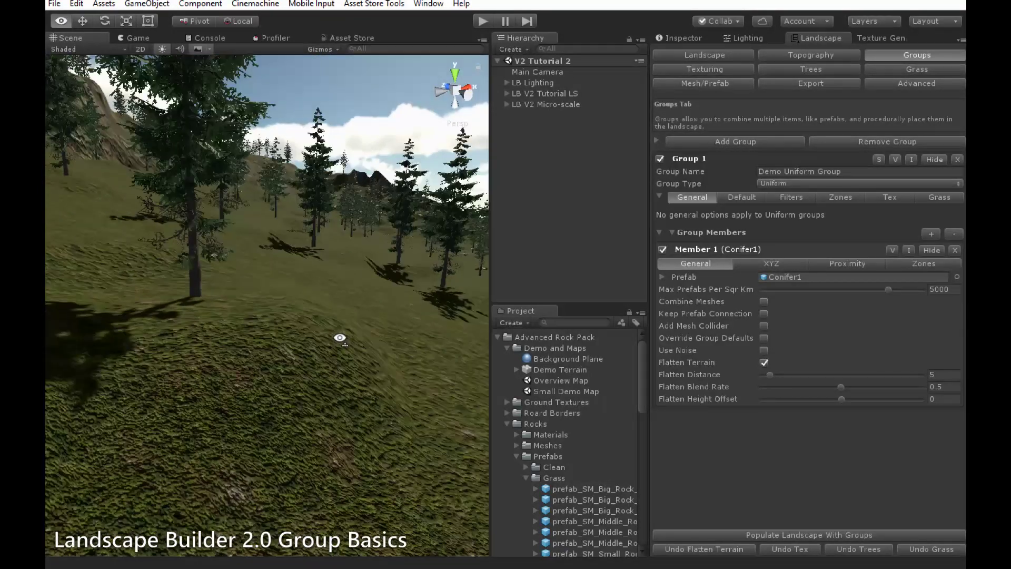
pyautogui.scroll(3, 339, 337)
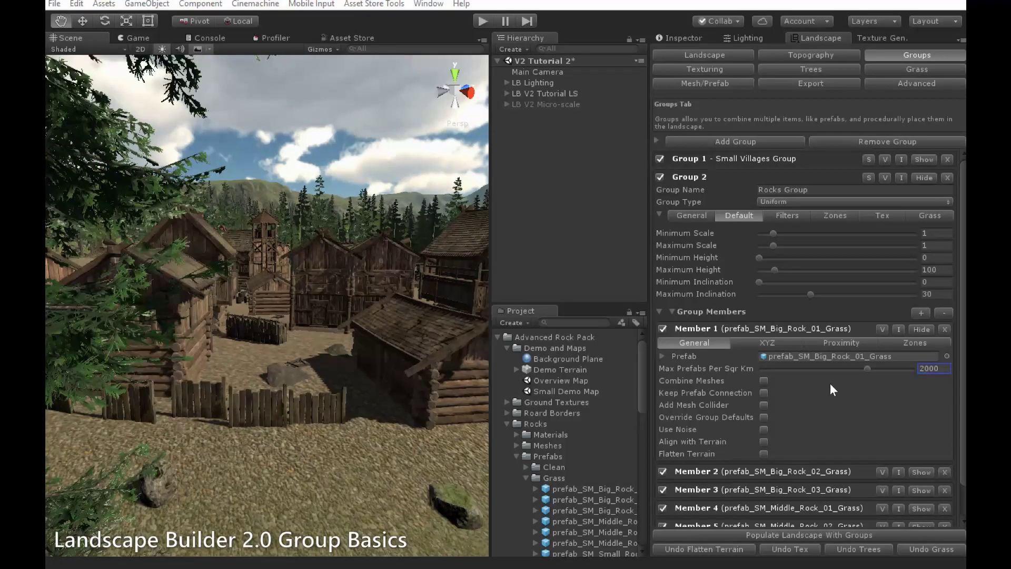
# - Show Member 1's XYZ settings: Y offset -1.5 to 0.5, Y rotation 0 to 359.9
pyautogui.click(781, 344)
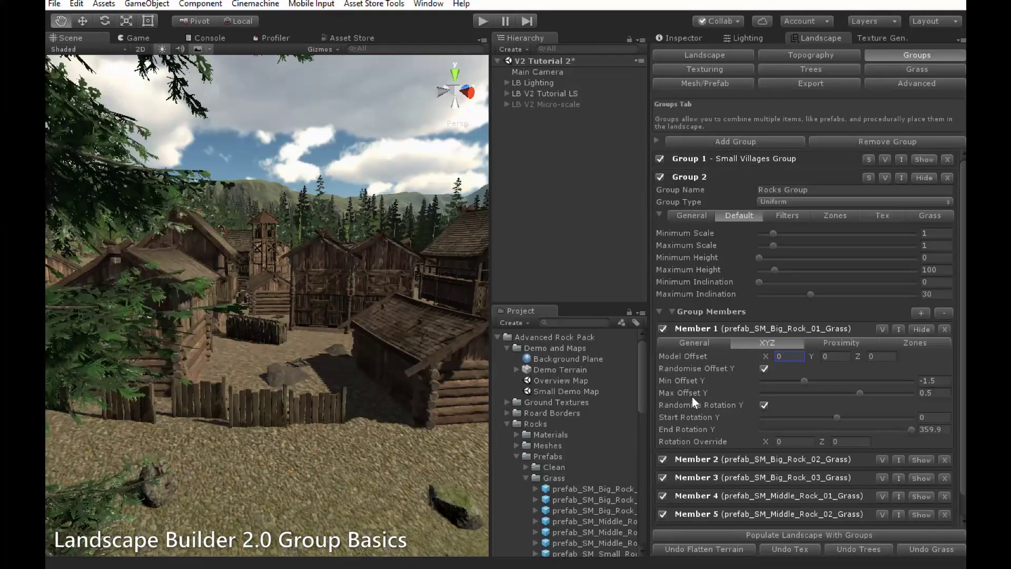
pyautogui.moveTo(692, 399)
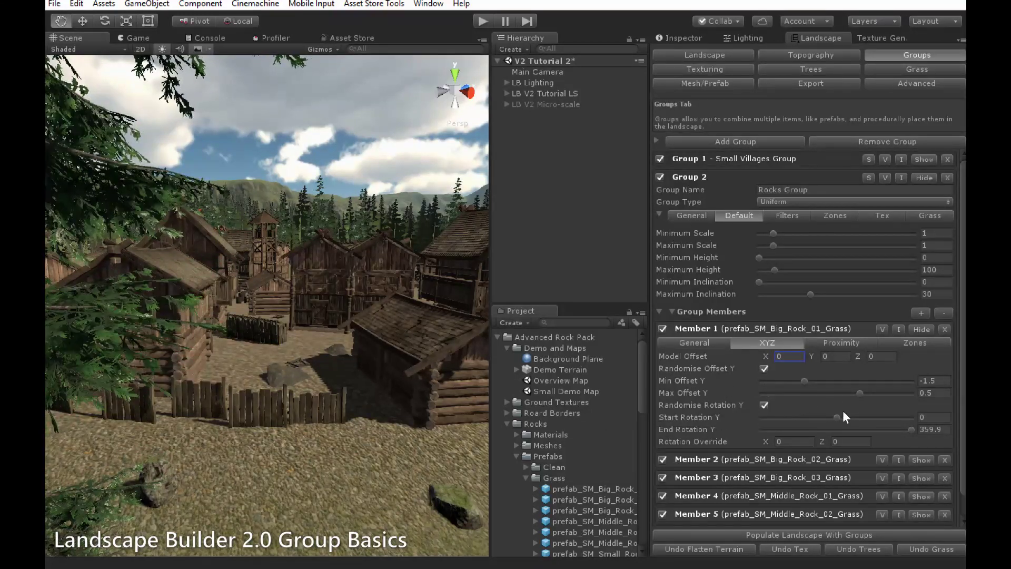
pyautogui.click(763, 368)
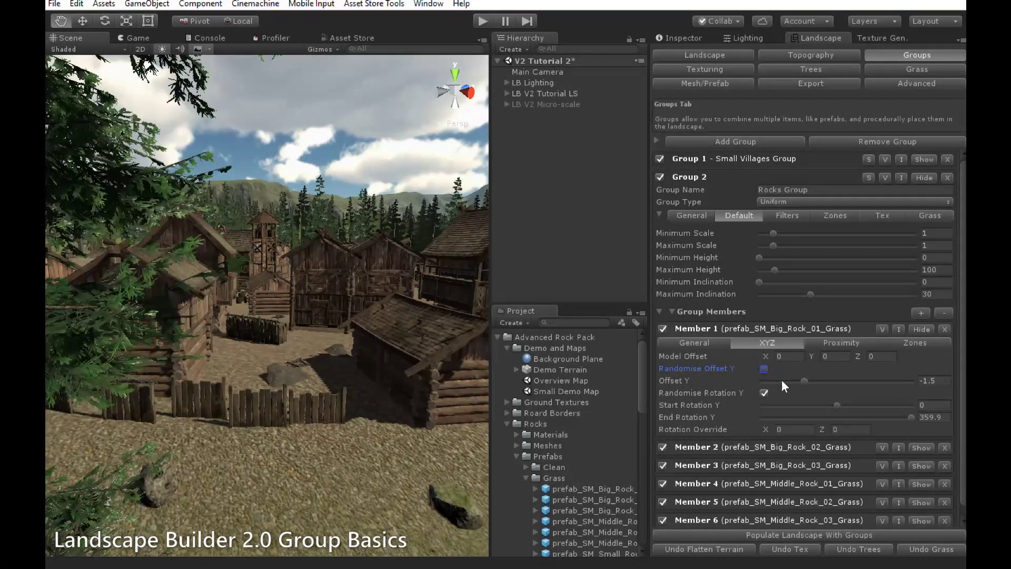
pyautogui.click(764, 368)
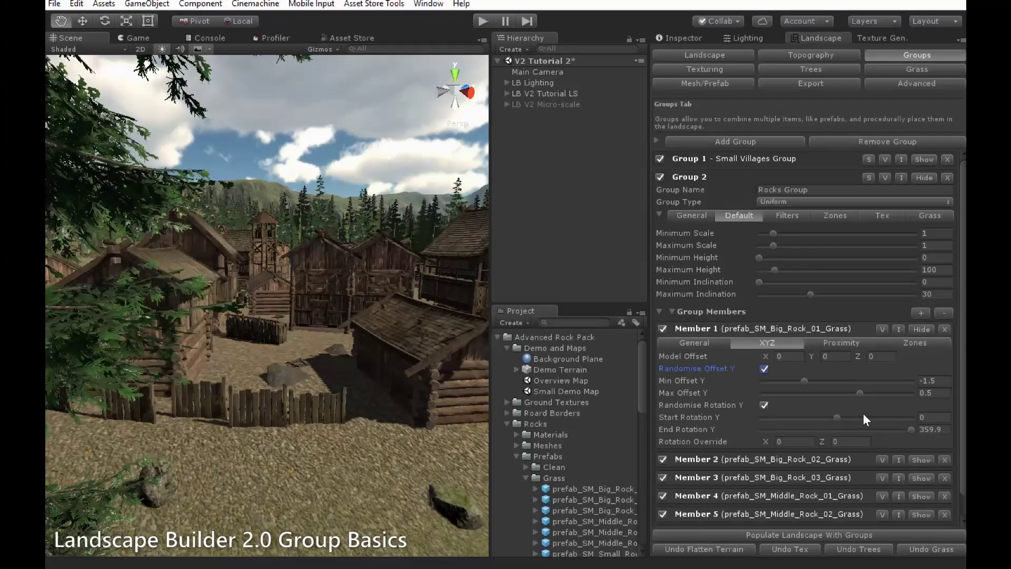
pyautogui.click(764, 404)
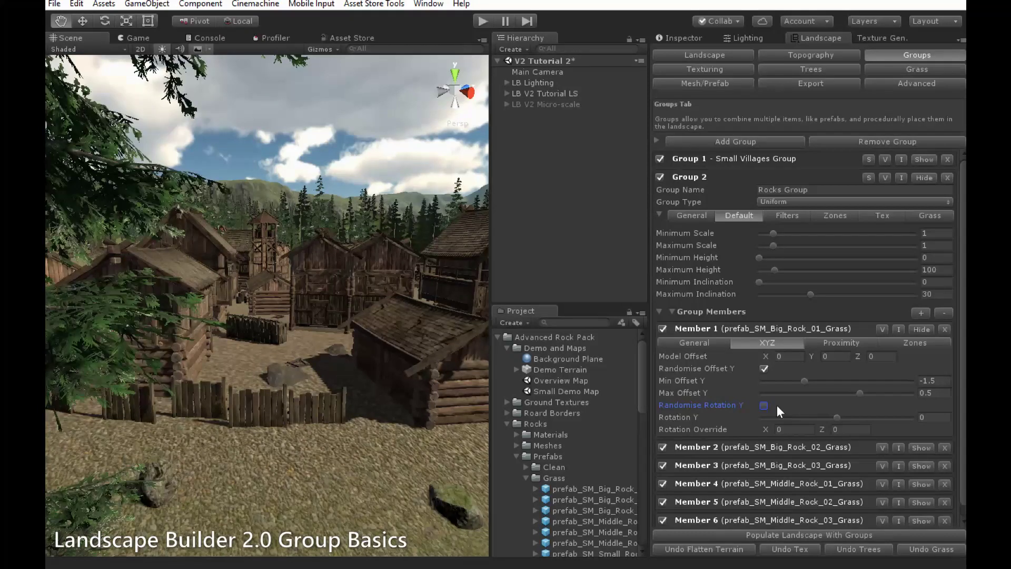
pyautogui.click(764, 404)
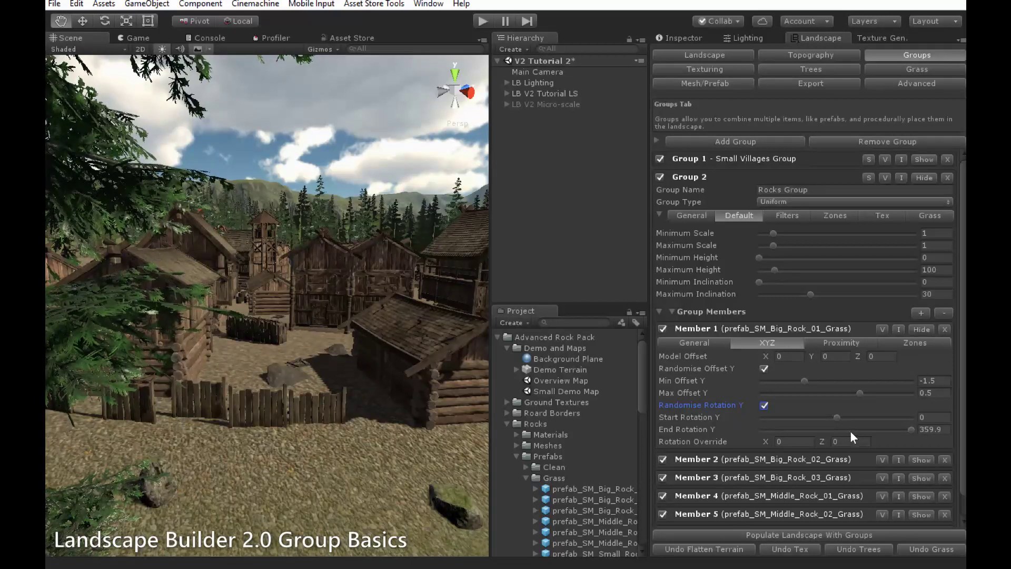
# - Open Member 1's Proximity tab and set Proximity Extent back to 3
pyautogui.click(848, 344)
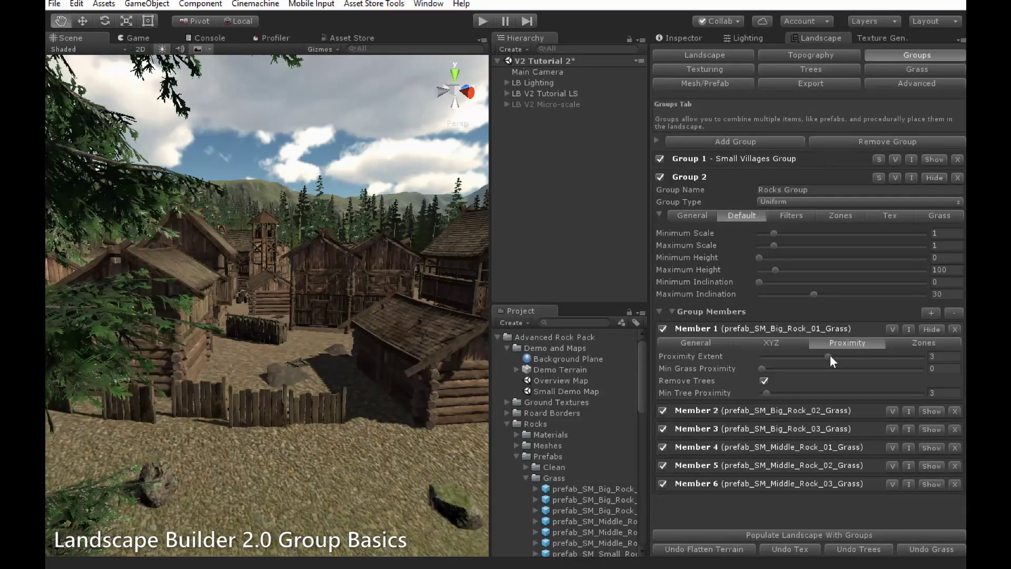
pyautogui.moveTo(829, 357); pyautogui.dragTo(832, 357)
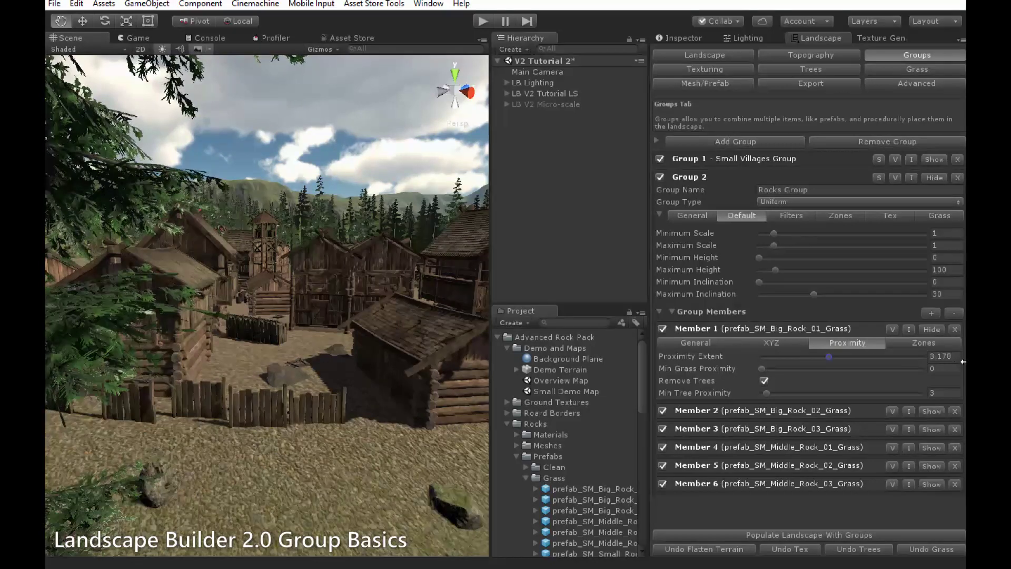
pyautogui.click(948, 357)
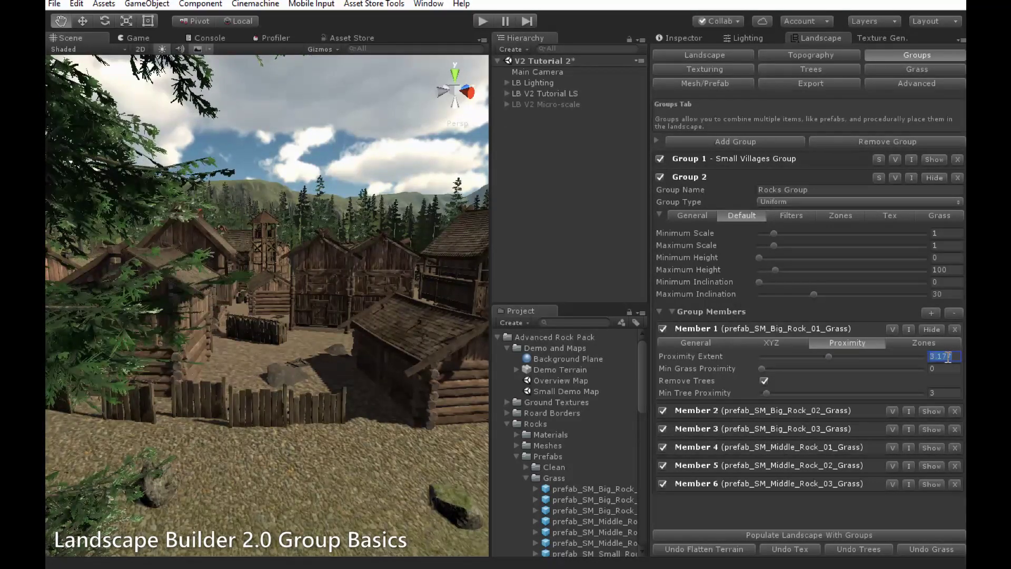
pyautogui.write('3')
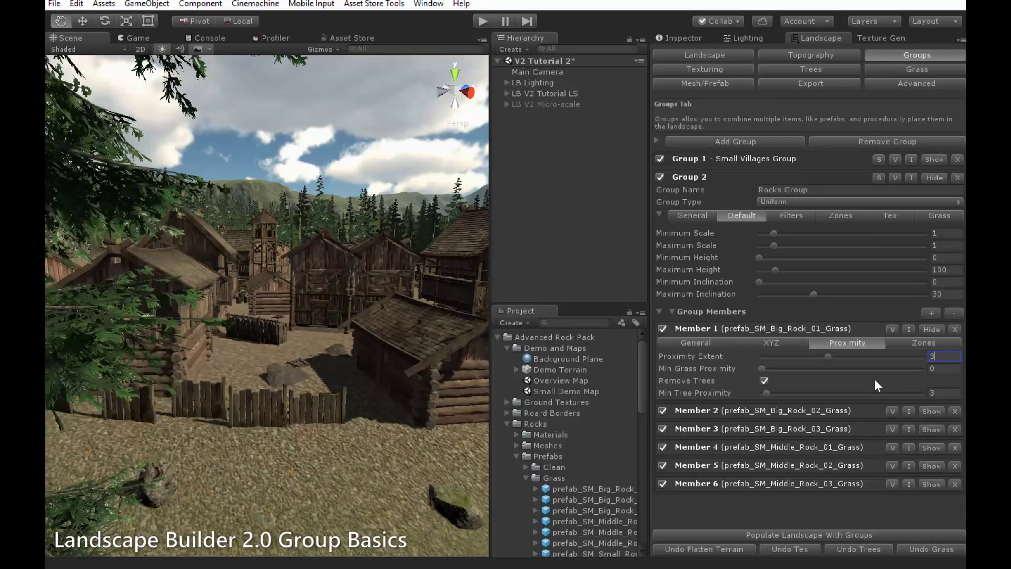
pyautogui.click(857, 375)
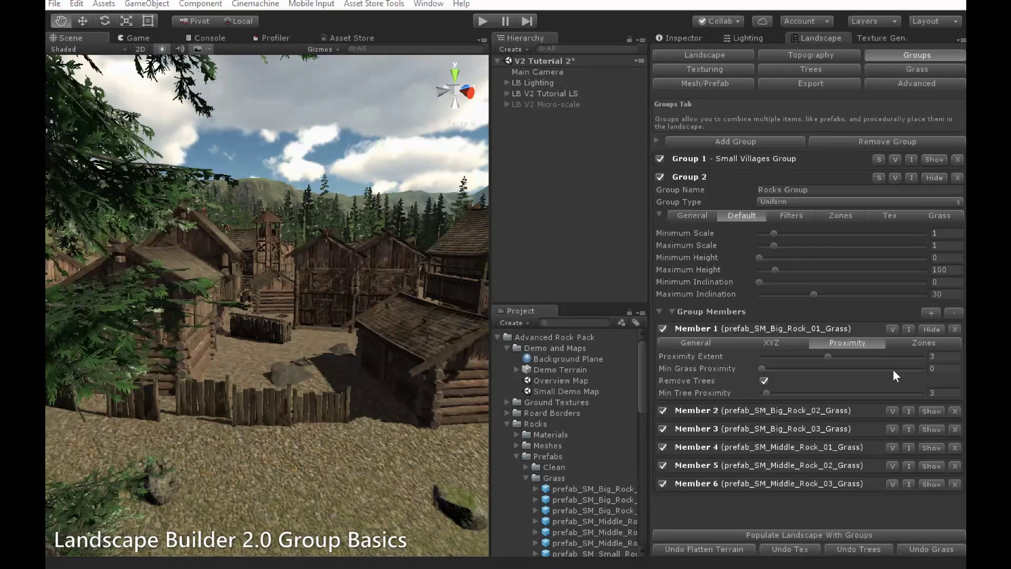
pyautogui.click(928, 159)
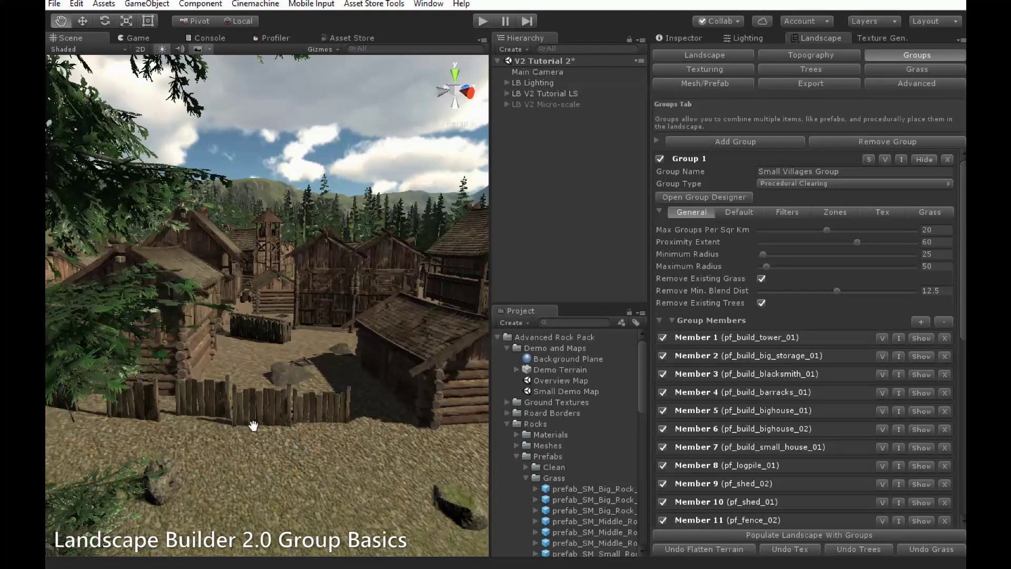
pyautogui.keyDown('alt'); pyautogui.moveTo(253, 425); pyautogui.dragTo(293, 406); pyautogui.keyUp('alt')
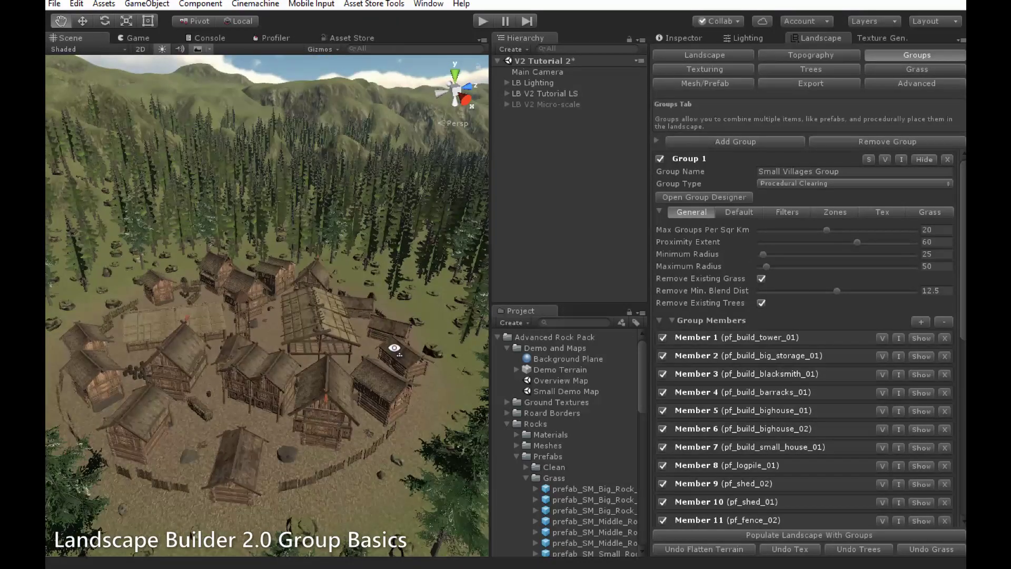
pyautogui.keyDown('alt'); pyautogui.moveTo(394, 347); pyautogui.dragTo(318, 403); pyautogui.keyUp('alt')
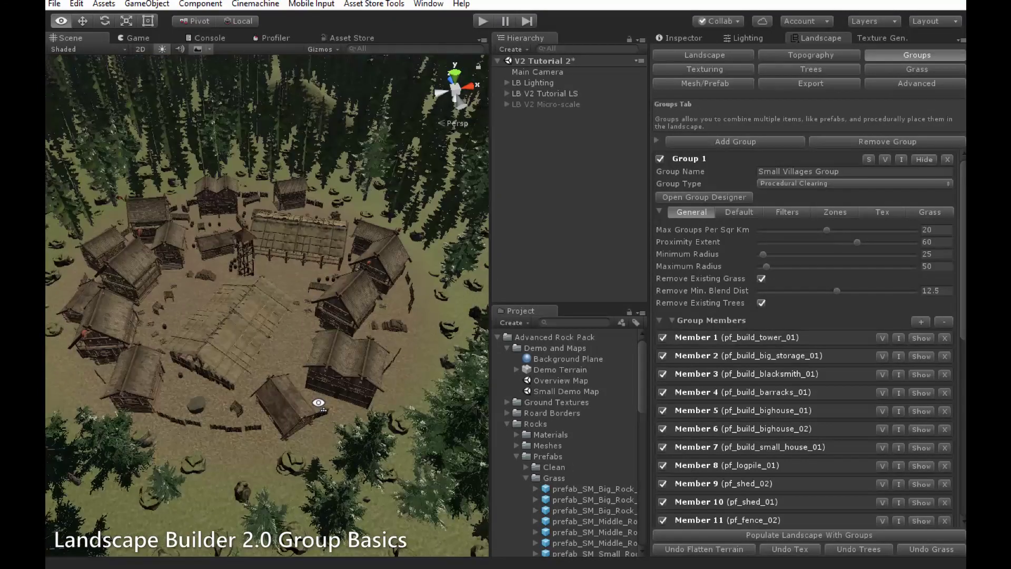
pyautogui.scroll(6, 318, 403)
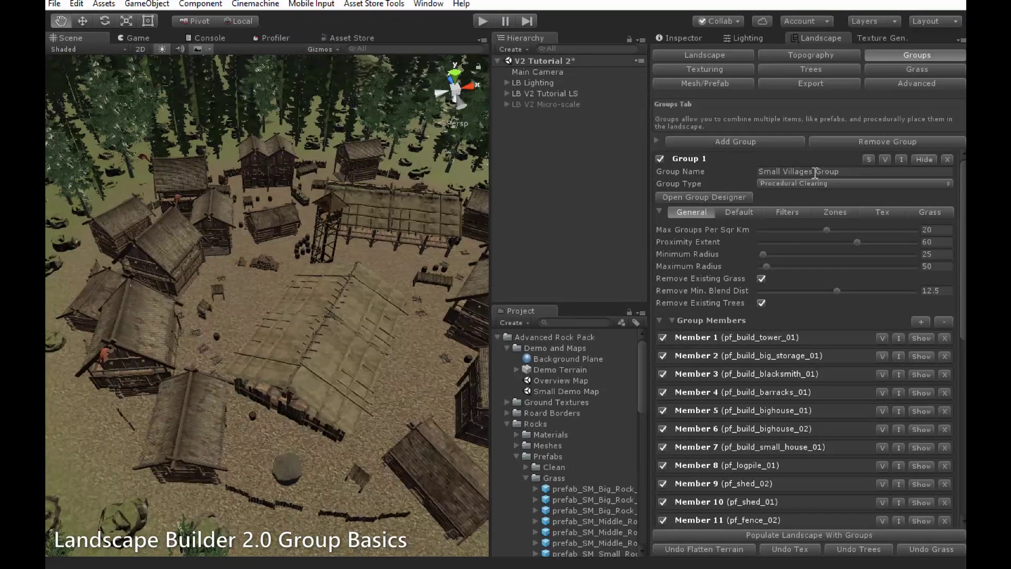
pyautogui.keyDown('alt'); pyautogui.moveTo(406, 341); pyautogui.dragTo(327, 274); pyautogui.keyUp('alt')
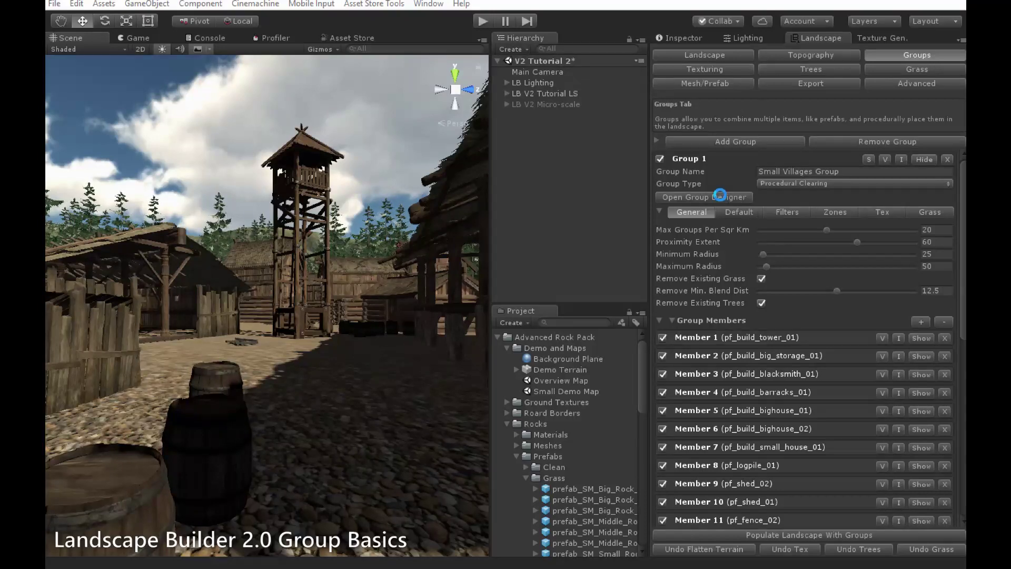
# - Open the Small Villages Group designer, view the clearing layout from above, then close it
pyautogui.click(719, 196)
pyautogui.keyDown('alt'); pyautogui.moveTo(273, 210); pyautogui.dragTo(425, 403); pyautogui.keyUp('alt')
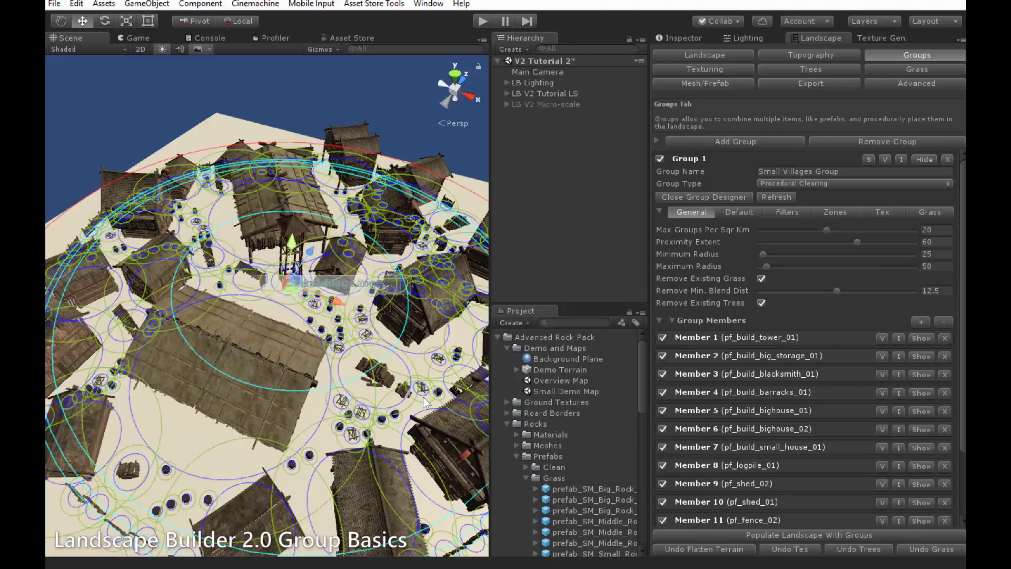
pyautogui.click(713, 198)
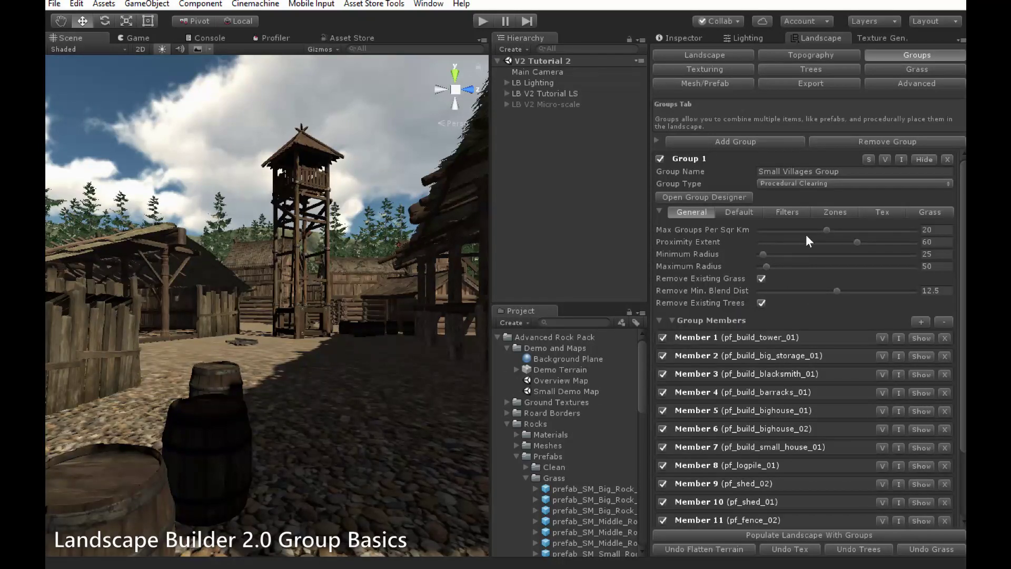
# - Read the General tab tooltips for proximity extent 60, radius 25–50 and grass/tree removal
pyautogui.moveTo(727, 228)
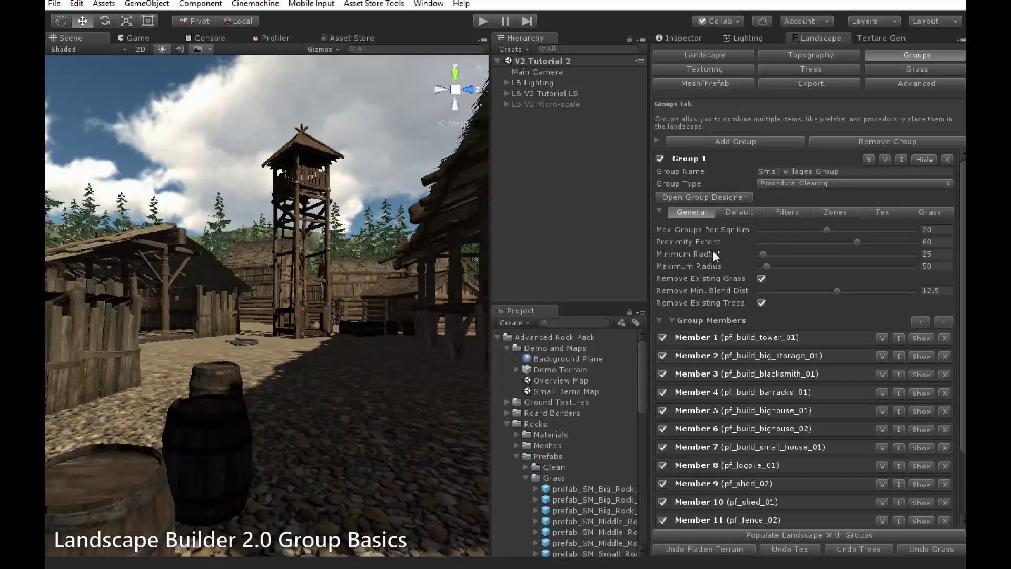
pyautogui.moveTo(713, 250)
pyautogui.moveTo(716, 269)
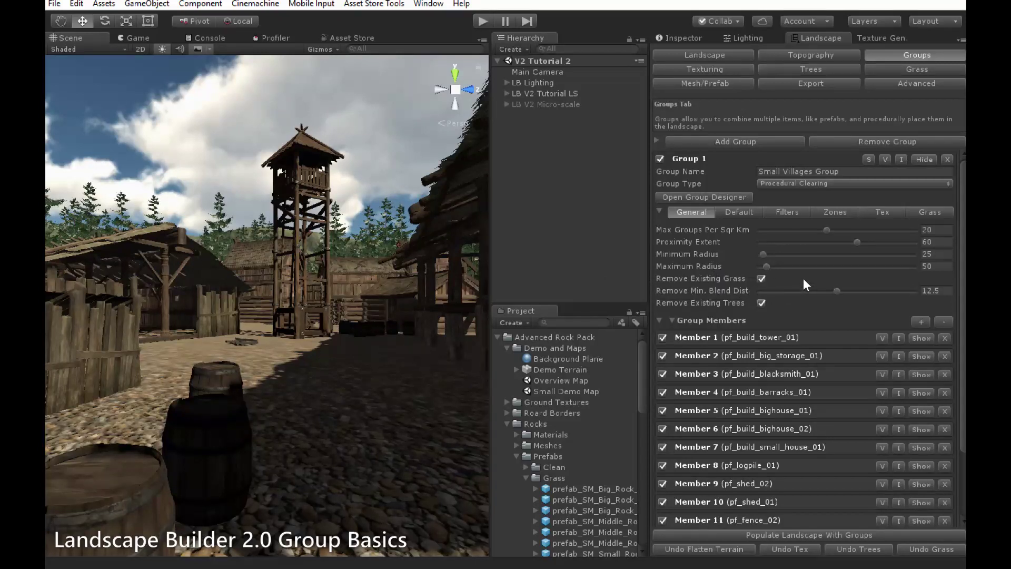
# - Show Group 1's Default settings: scale 1–1, height 0–1000, inclination 90, Flatten Terrain blend 0.1
pyautogui.click(737, 212)
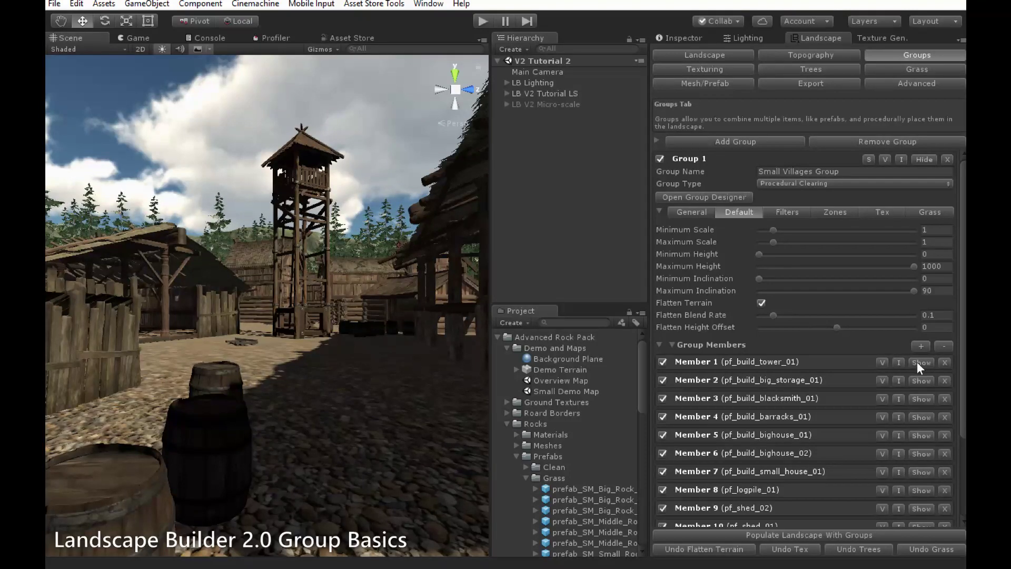
pyautogui.scroll(-3, 917, 362)
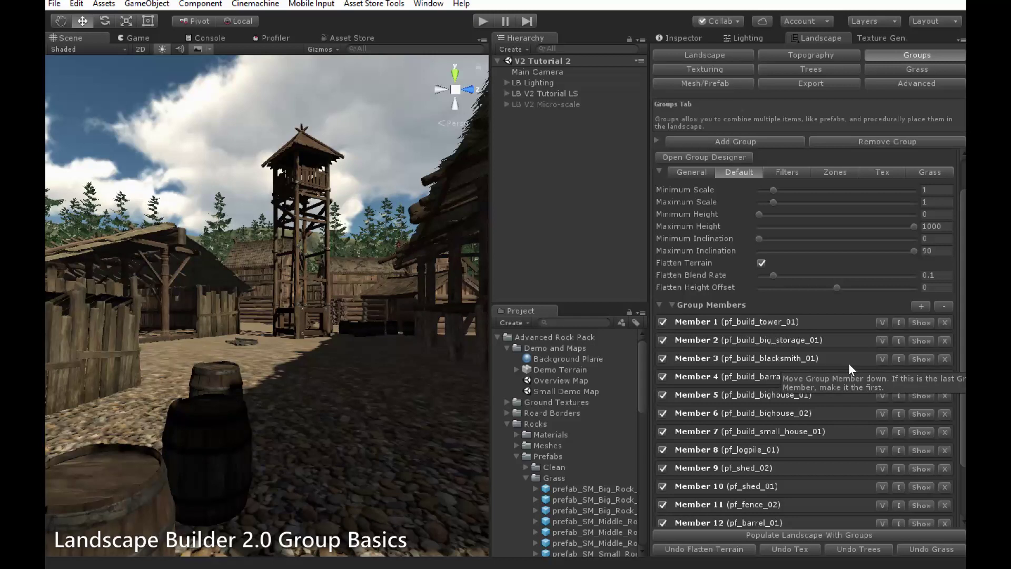
# - Display Member 2's pf_build_big_storage_01 General settings: max 10 per hectare, 1 per clearing
pyautogui.click(921, 340)
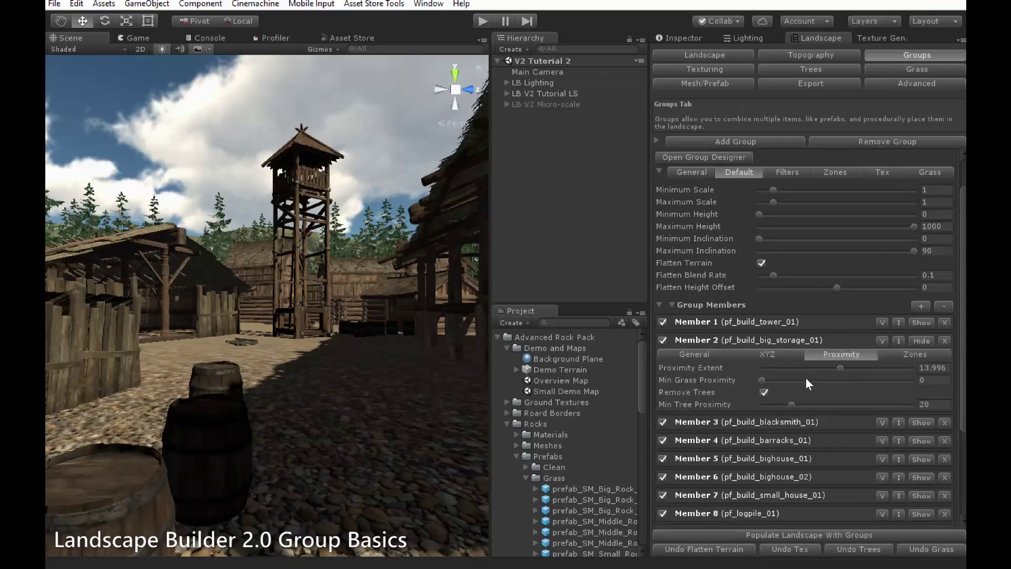
pyautogui.click(708, 352)
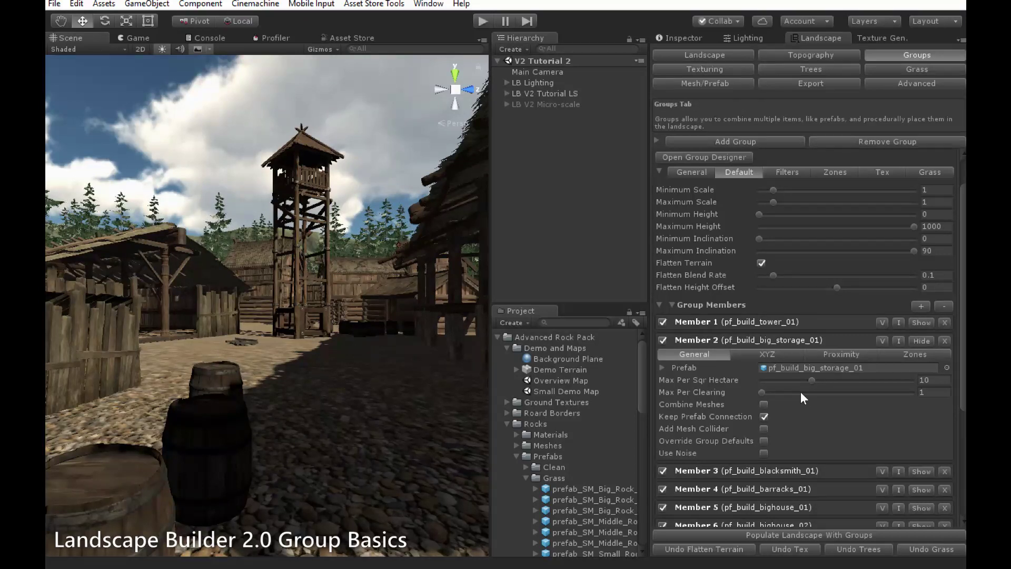
pyautogui.moveTo(401, 372); pyautogui.dragTo(220, 229, button='right')
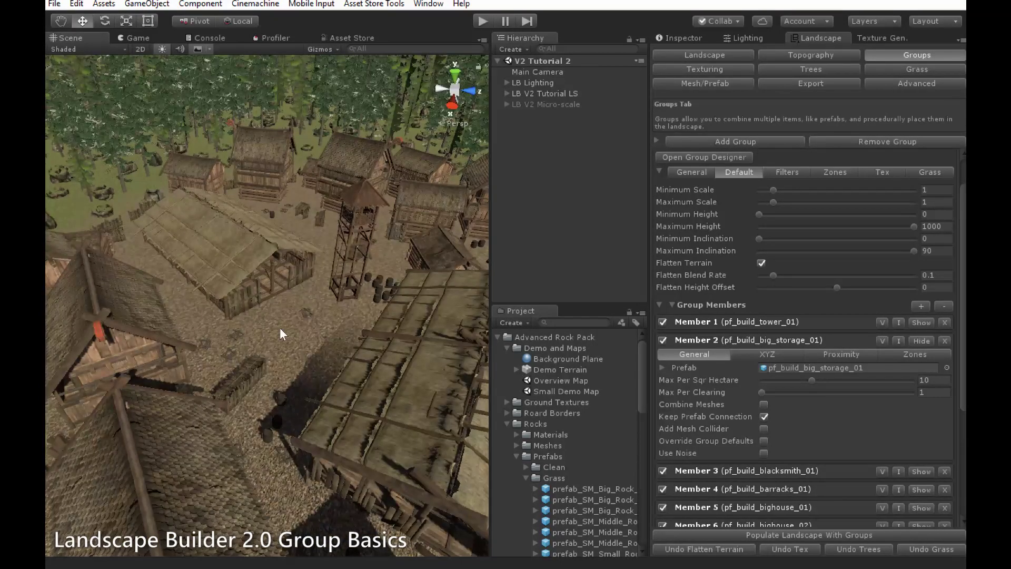
pyautogui.keyDown('alt'); pyautogui.moveTo(314, 346); pyautogui.dragTo(354, 308); pyautogui.keyUp('alt')
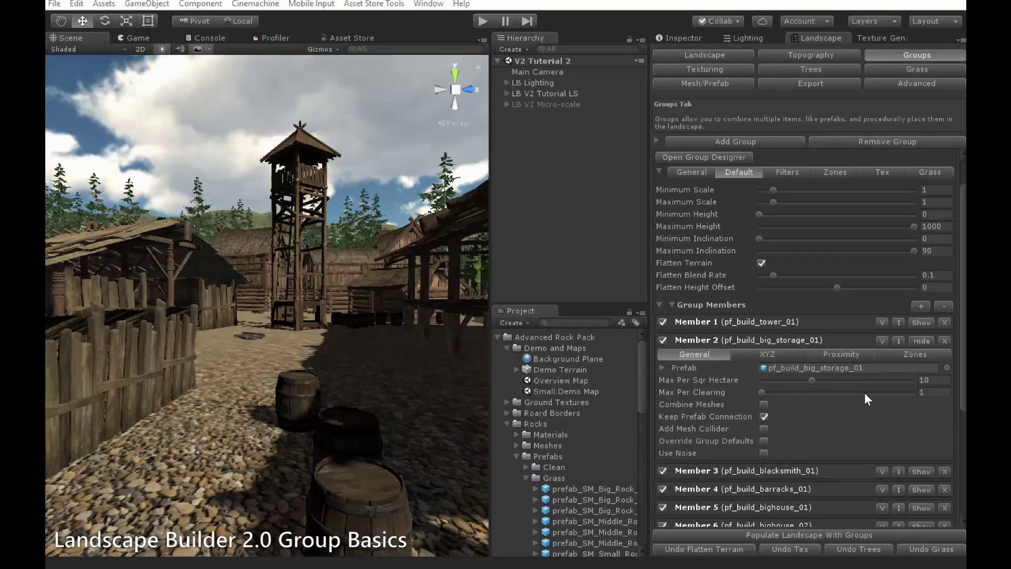
# - Ping Member 2's prefab, check its XYZ tab, then expand Member 1's pf_build_tower_01 settings
pyautogui.click(784, 368)
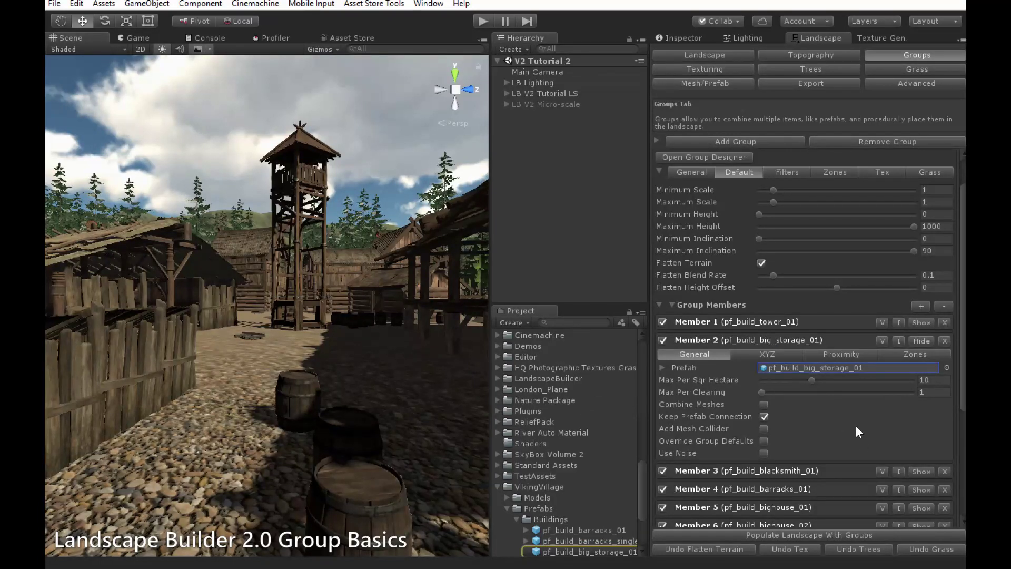
pyautogui.click(792, 354)
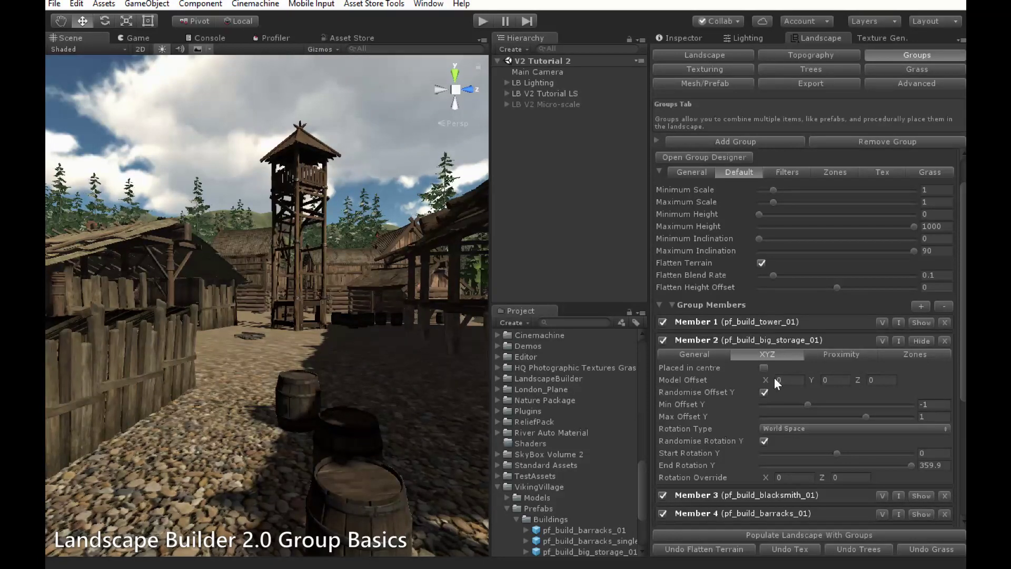
pyautogui.click(922, 322)
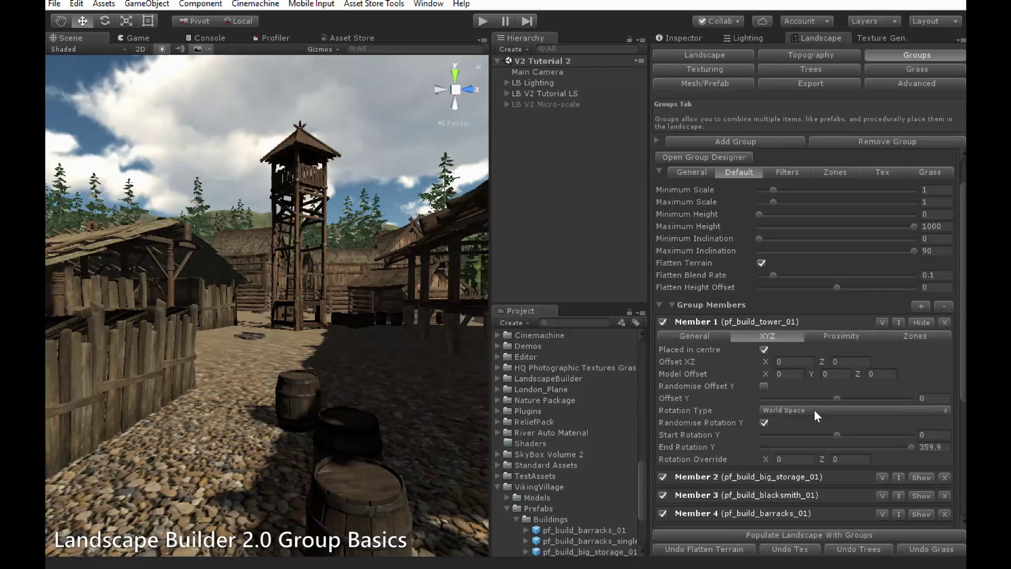
pyautogui.click(814, 410)
pyautogui.click(811, 440)
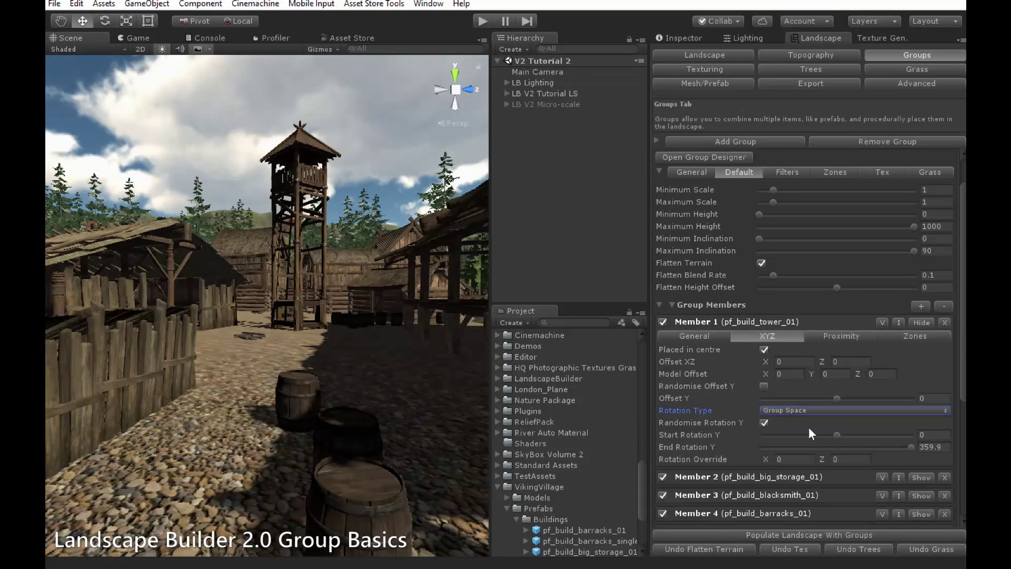
pyautogui.click(807, 410)
pyautogui.click(809, 421)
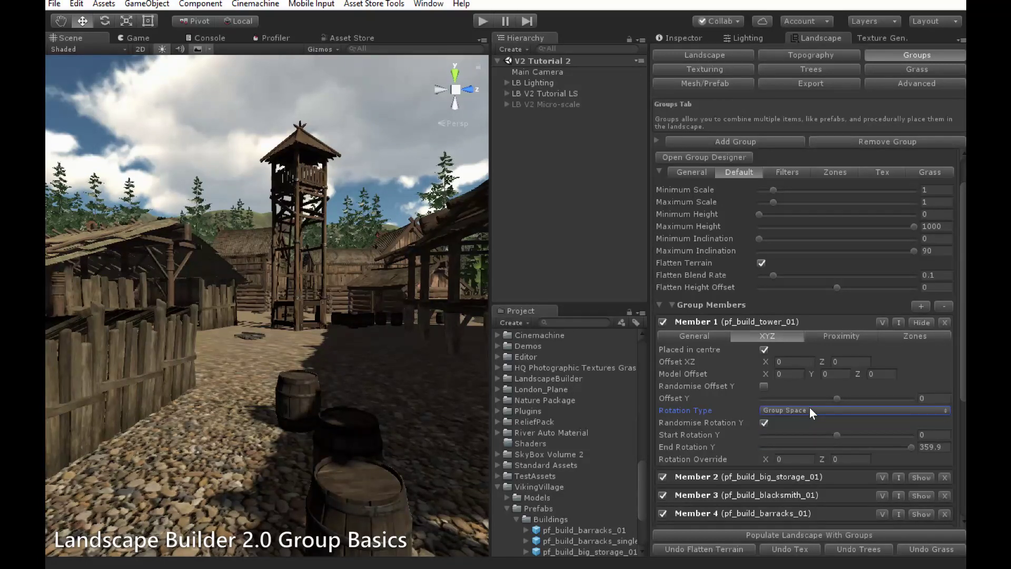
pyautogui.click(809, 409)
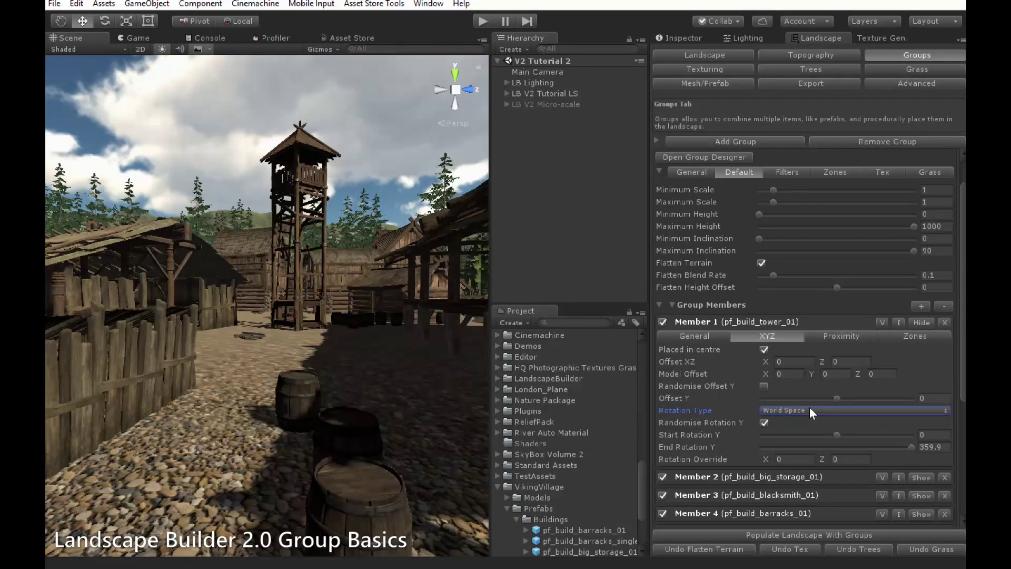
# - Swap to fence Member 11's pf_fence_02 XYZ settings: Face 2 Centre rotation, Y offset -0.5 to 0
pyautogui.click(921, 321)
pyautogui.scroll(-3, 912, 369)
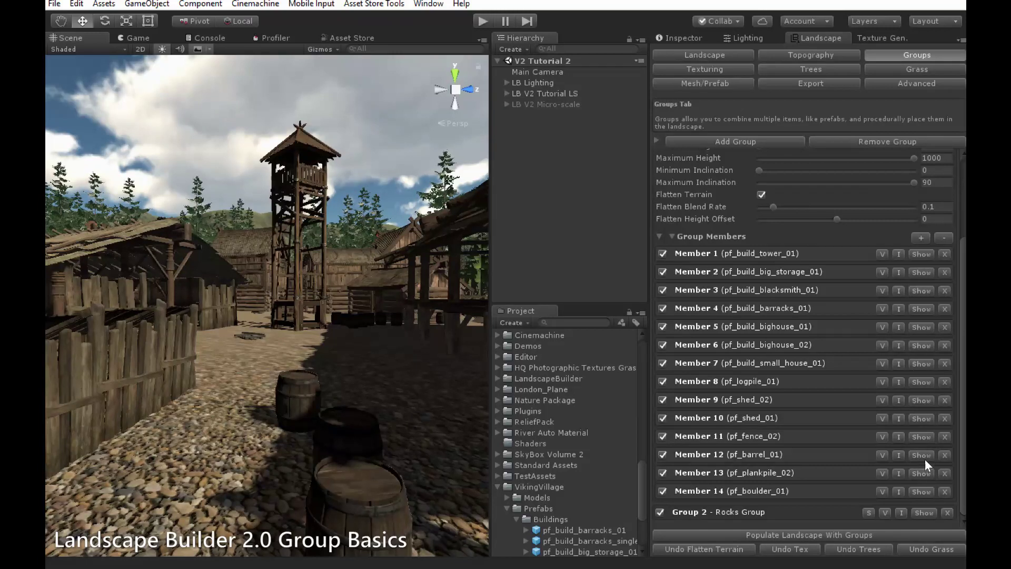
pyautogui.click(922, 437)
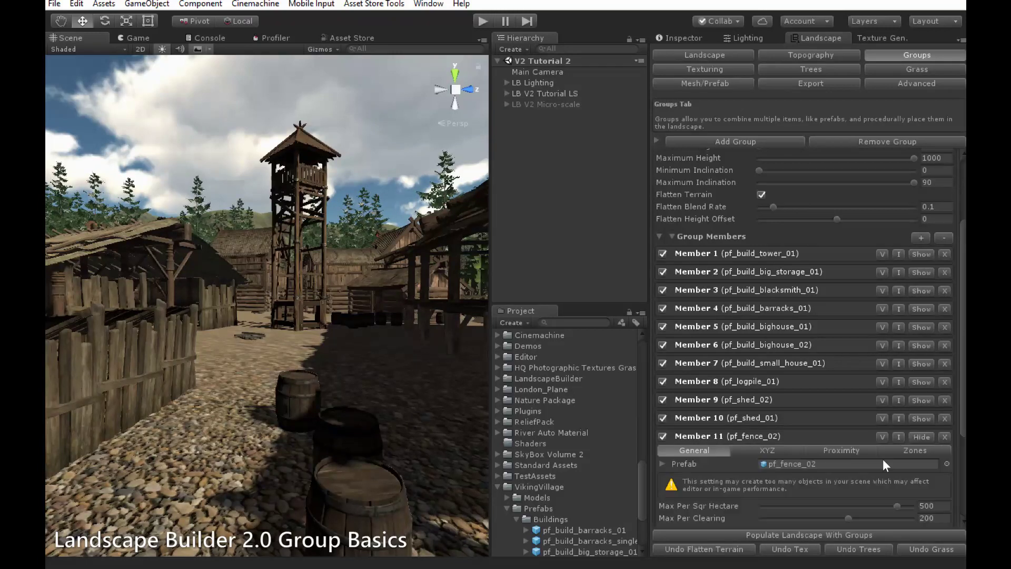
pyautogui.click(784, 451)
pyautogui.scroll(-5, 865, 479)
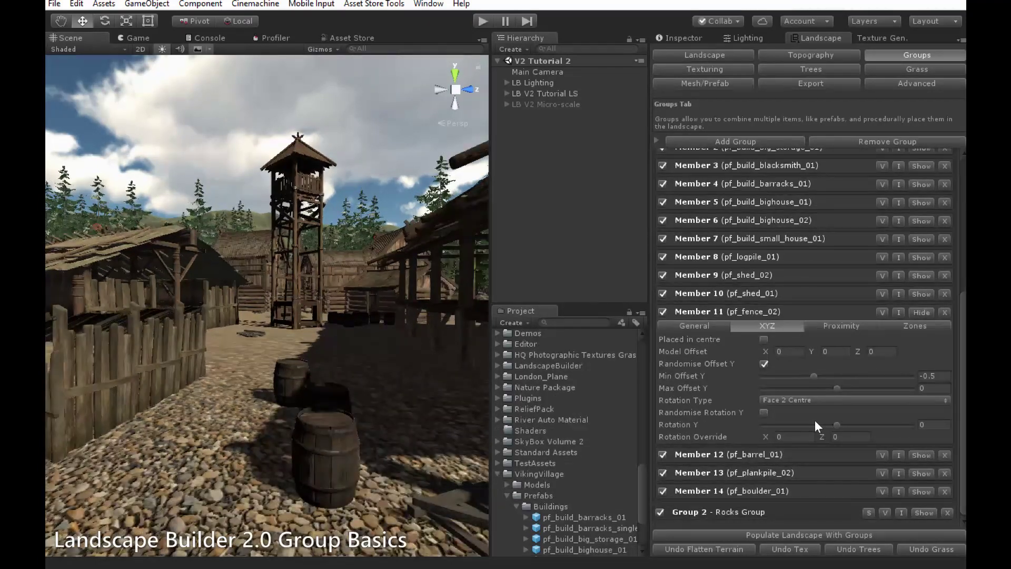
pyautogui.moveTo(279, 345); pyautogui.dragTo(223, 333, button='right')
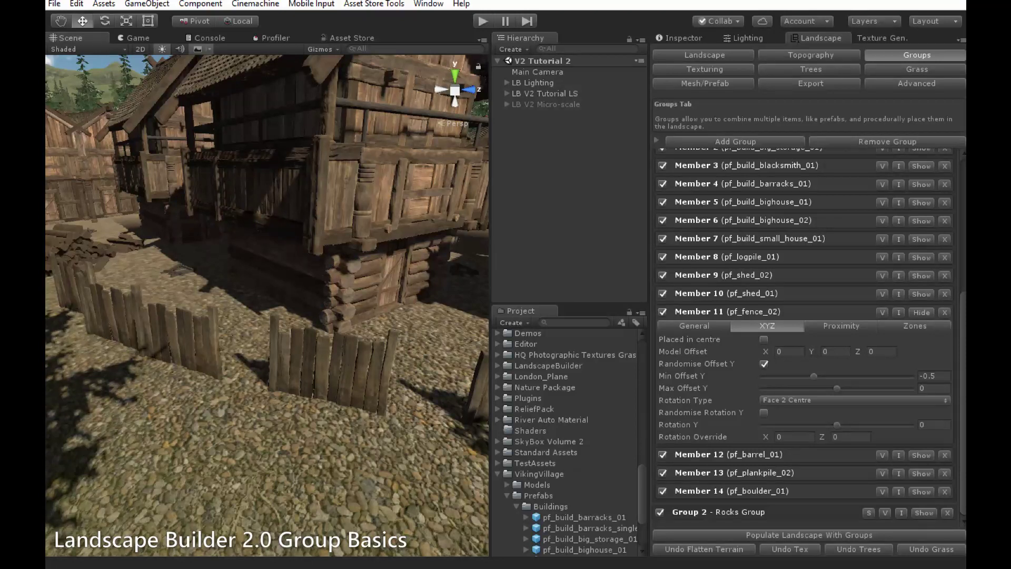